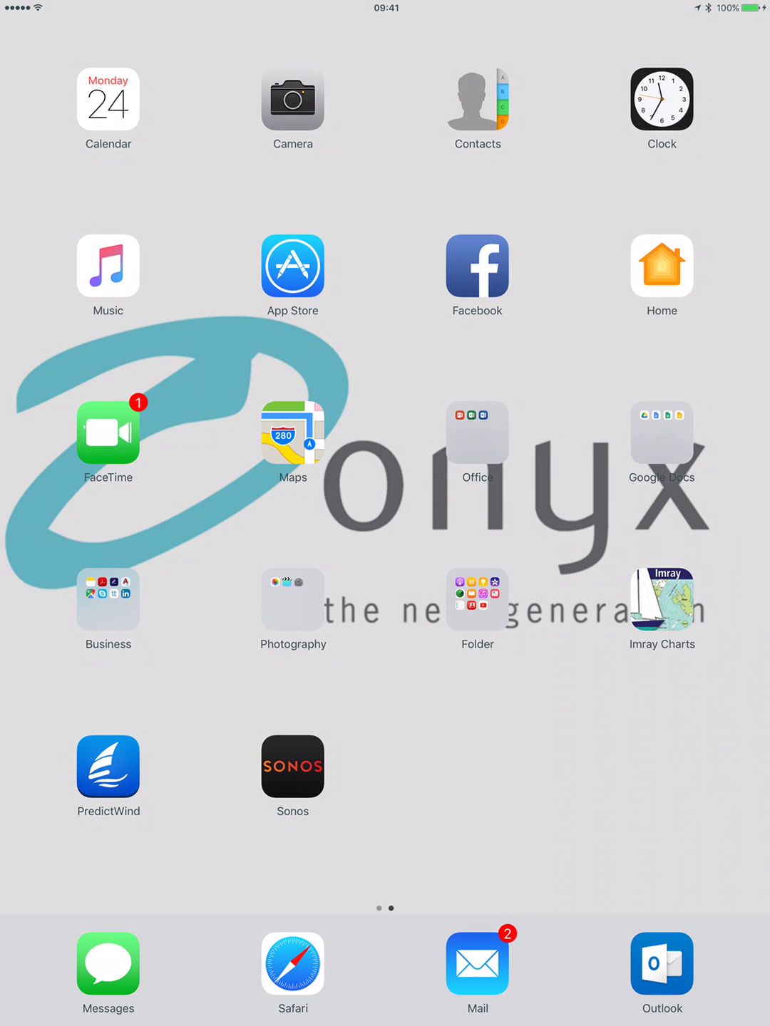
# - Search the App Store for 'bunzl app'
pyautogui.click(293, 265)
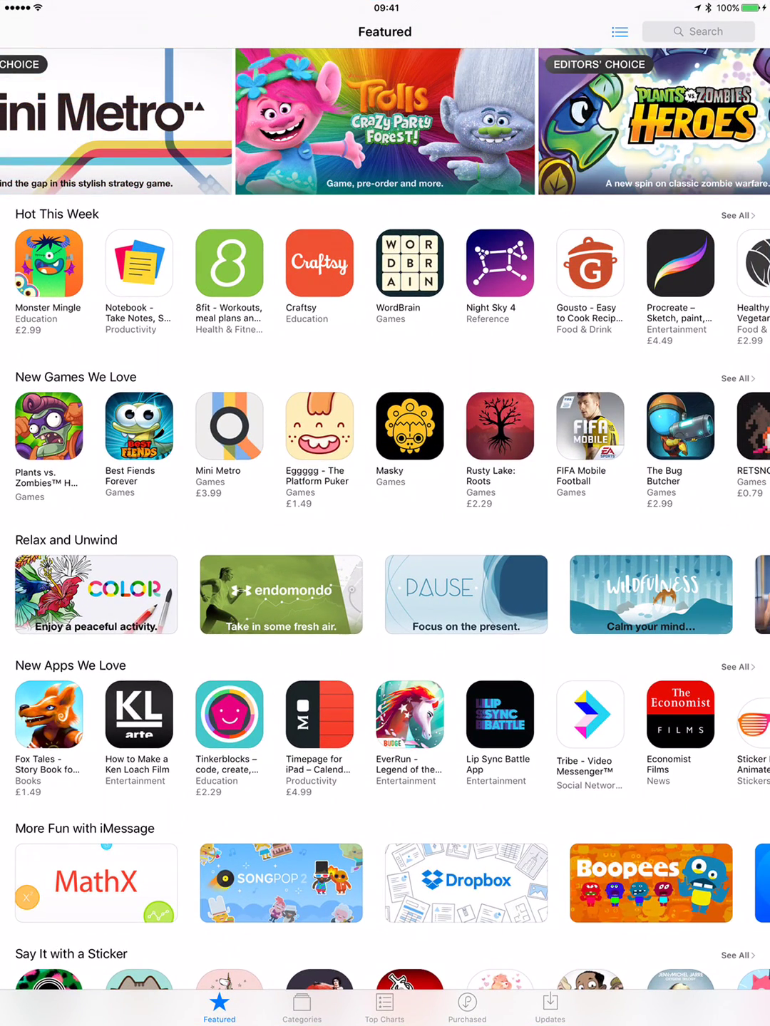
pyautogui.click(698, 32)
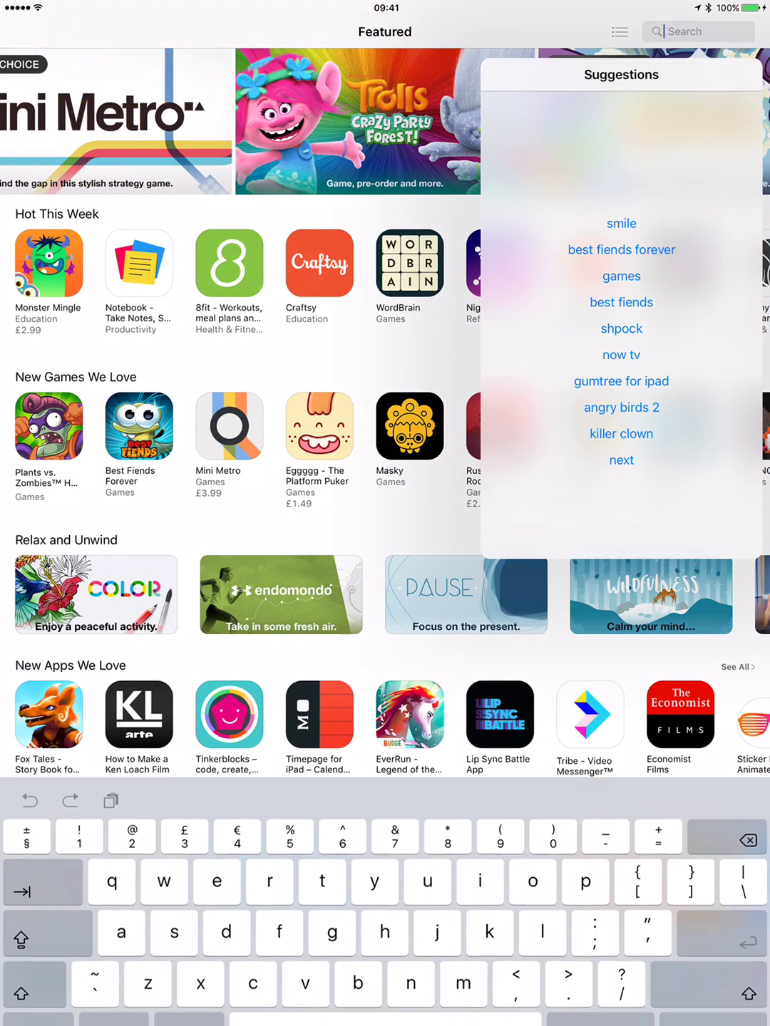
pyautogui.write('b')
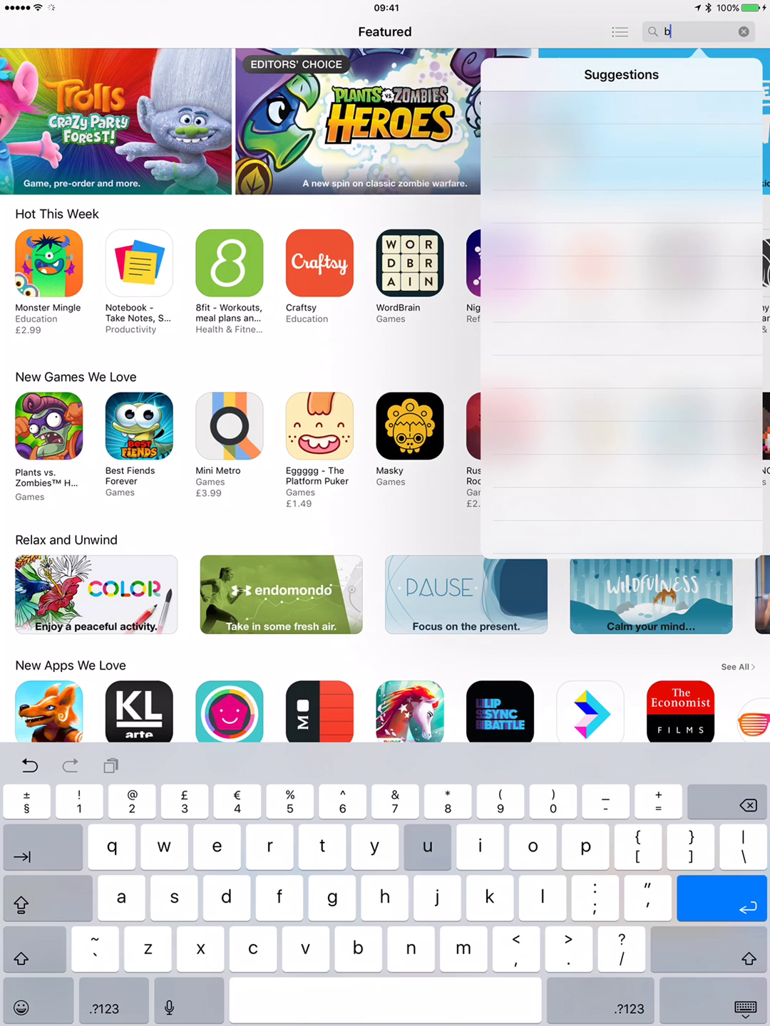
pyautogui.write('unzl app')
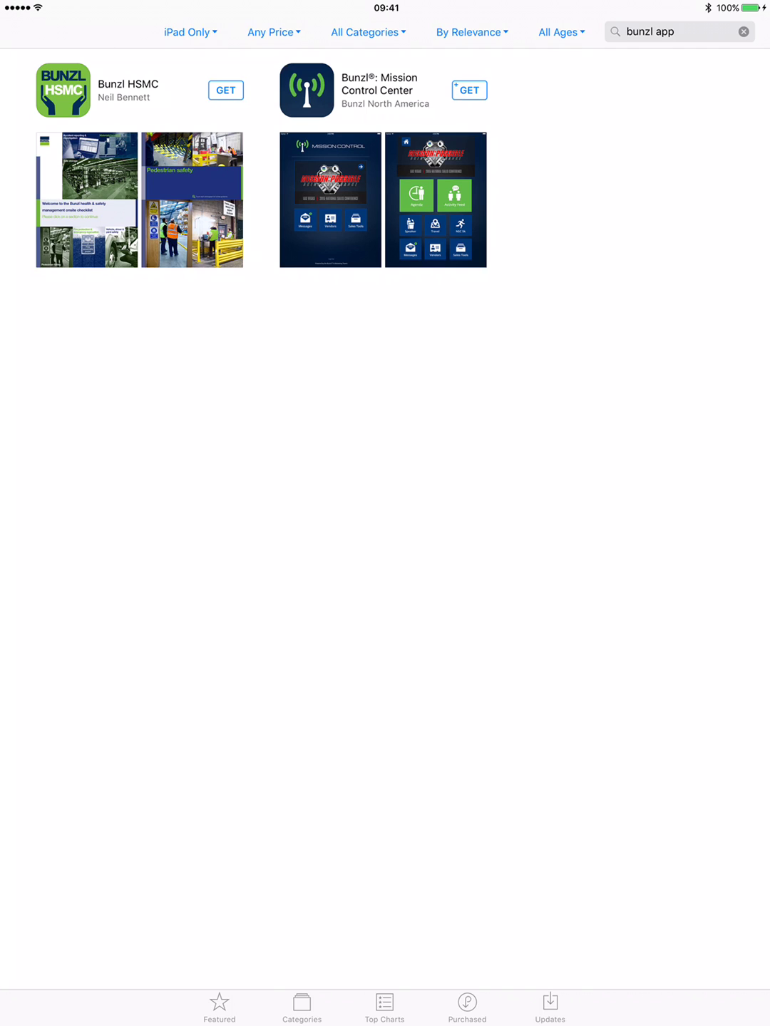
# - Filter results to iPhone Only, download Bunzl by Onyx Events, and return home
pyautogui.click(189, 32)
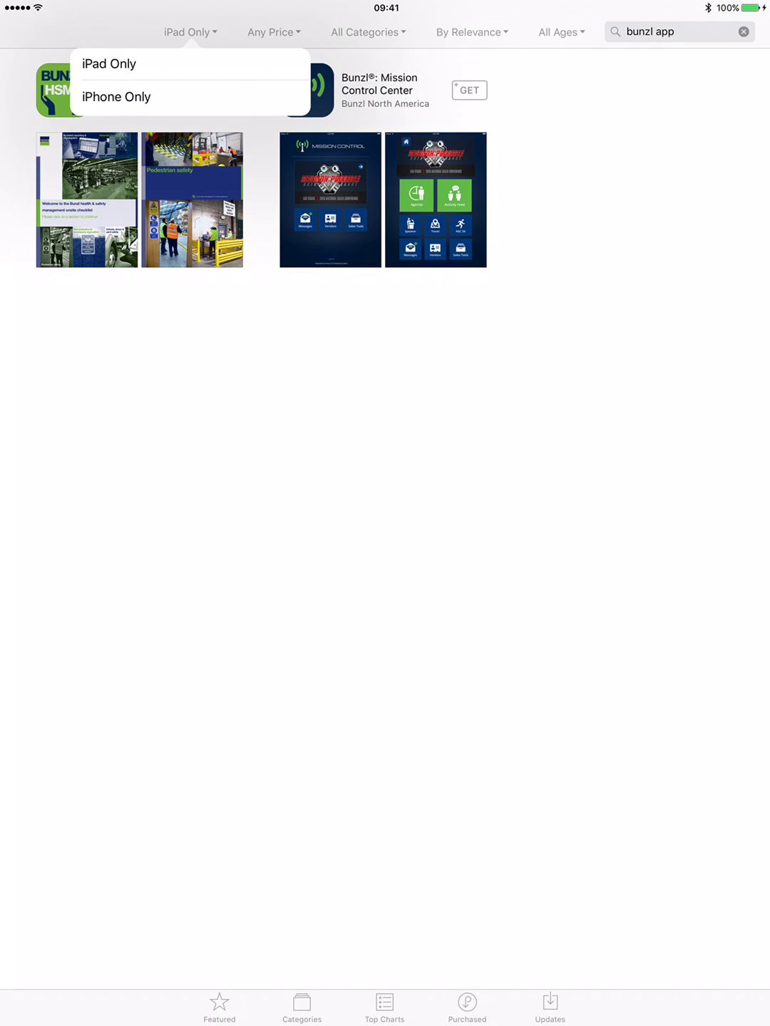
pyautogui.click(117, 98)
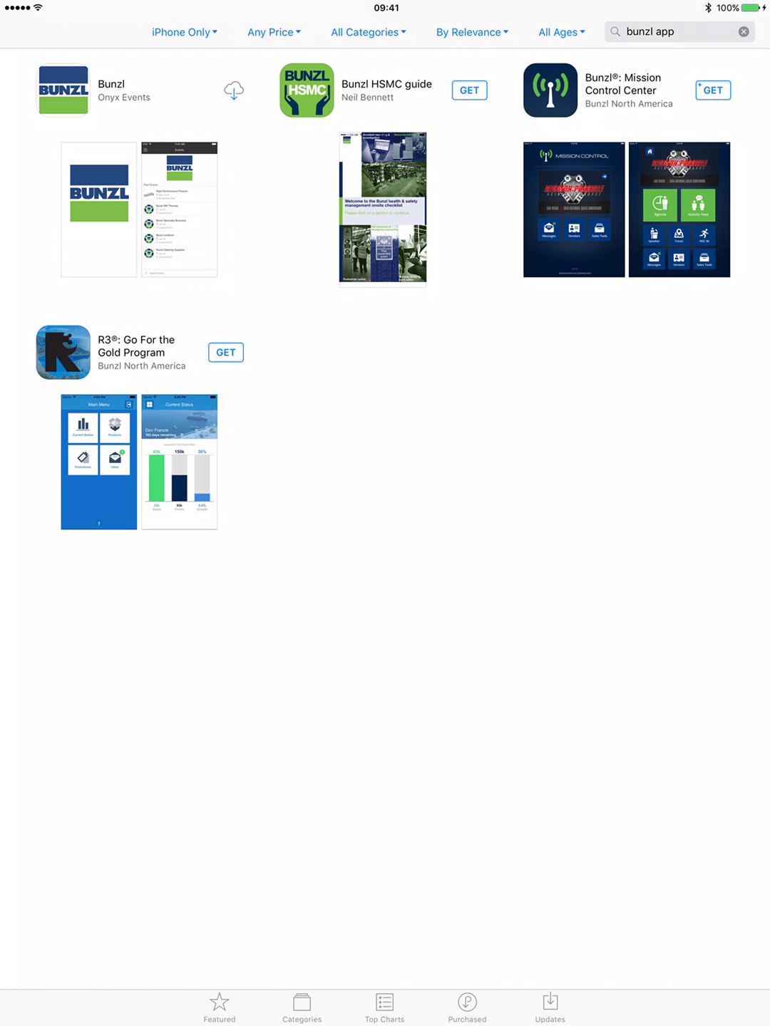
pyautogui.click(234, 90)
pyautogui.press('super+h')
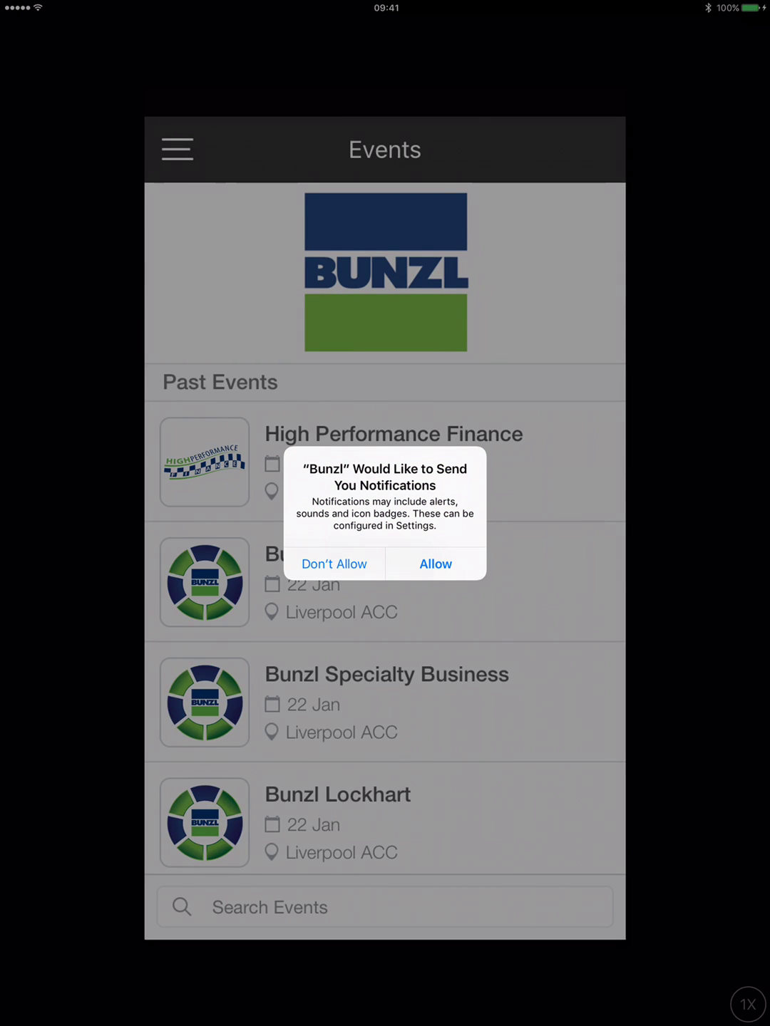
# - Dismiss Bunzl's notification permission alert
pyautogui.click(436, 564)
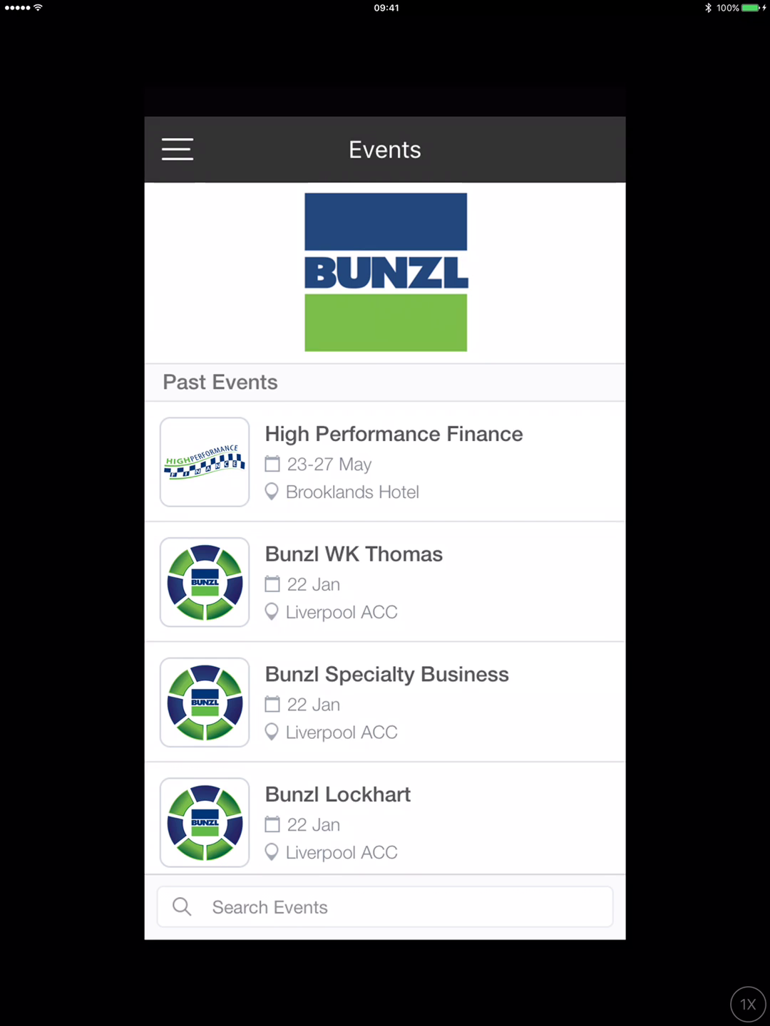
pyautogui.click(177, 150)
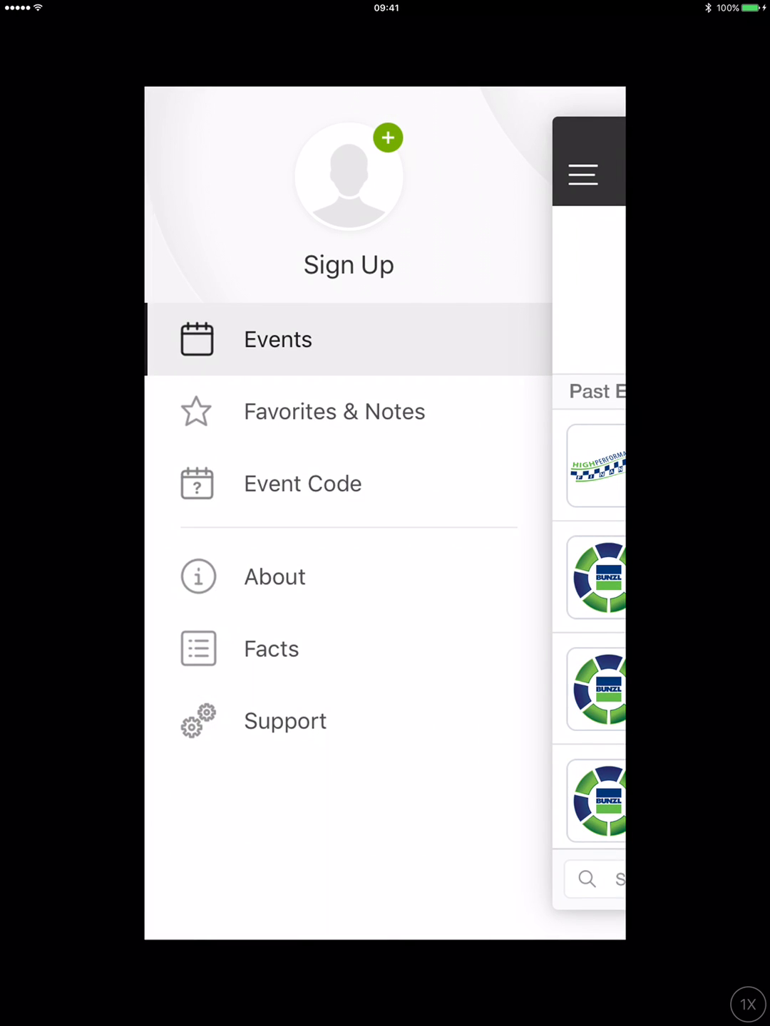
pyautogui.click(348, 264)
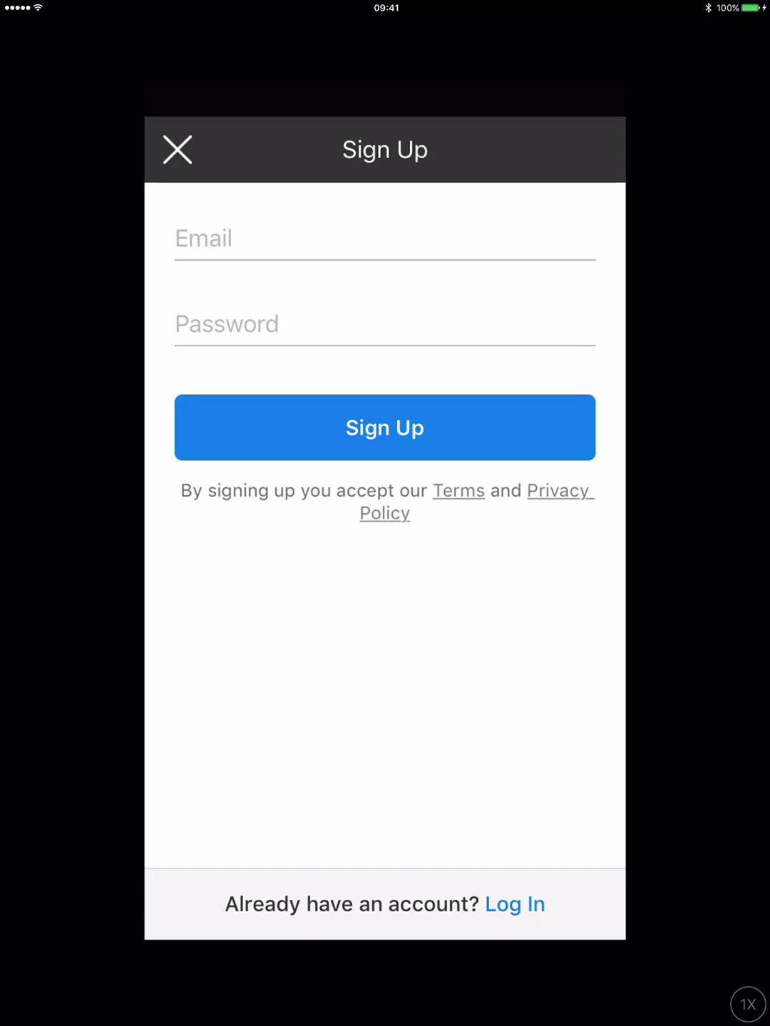
pyautogui.click(299, 239)
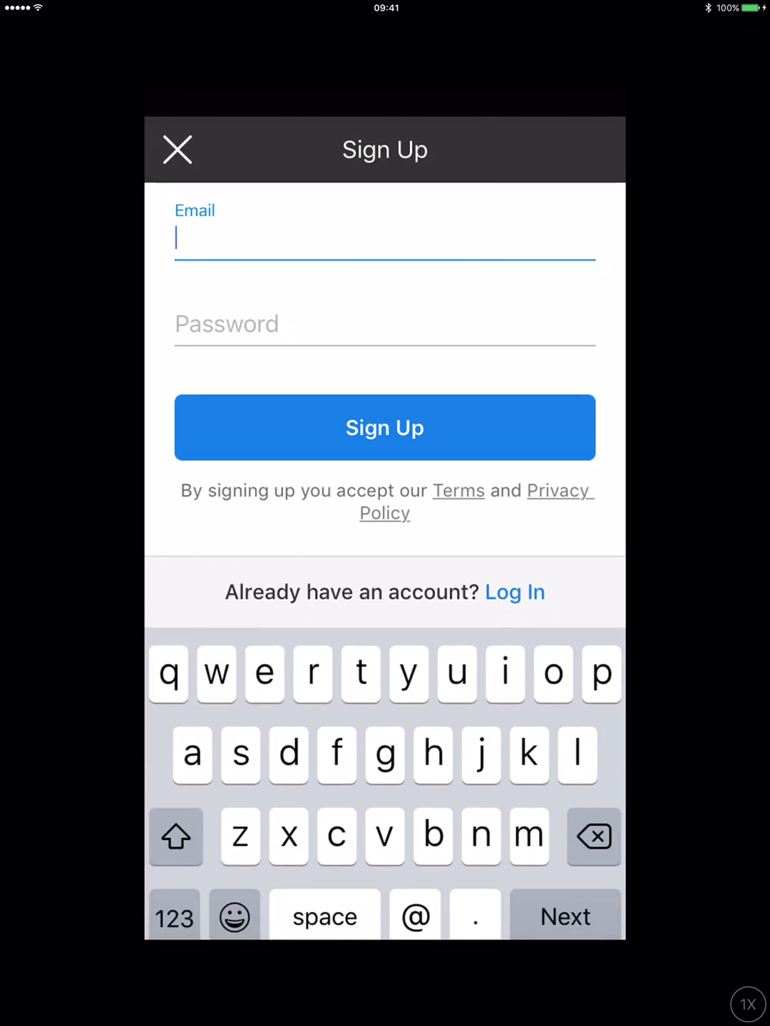
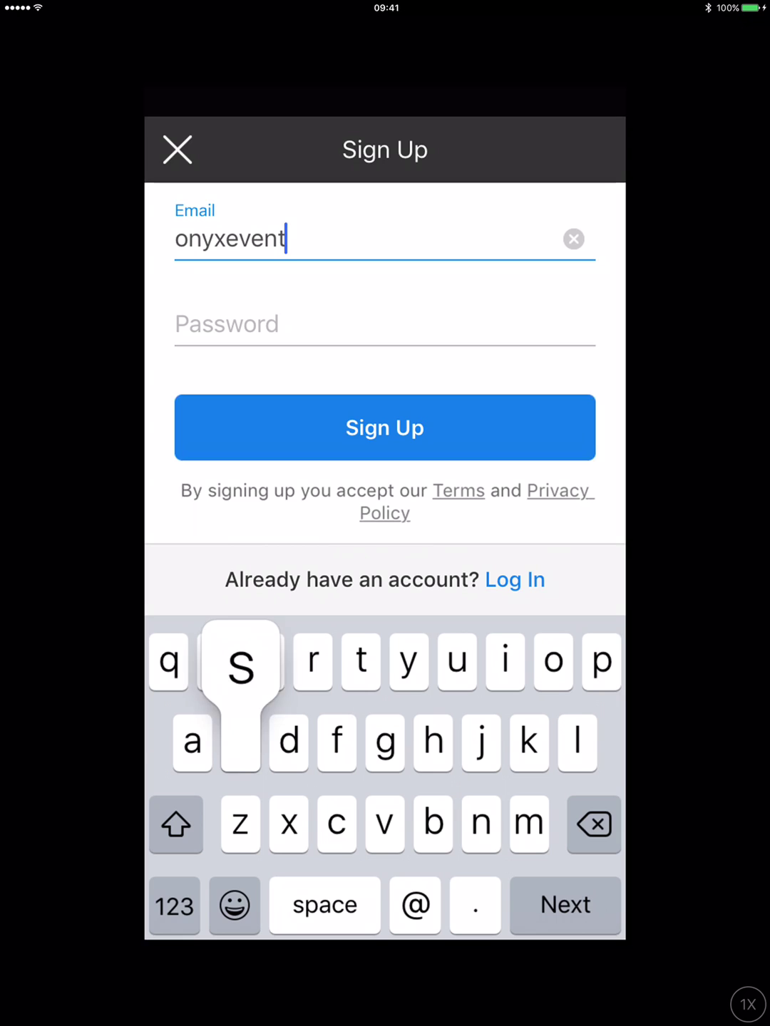
pyautogui.click(175, 906)
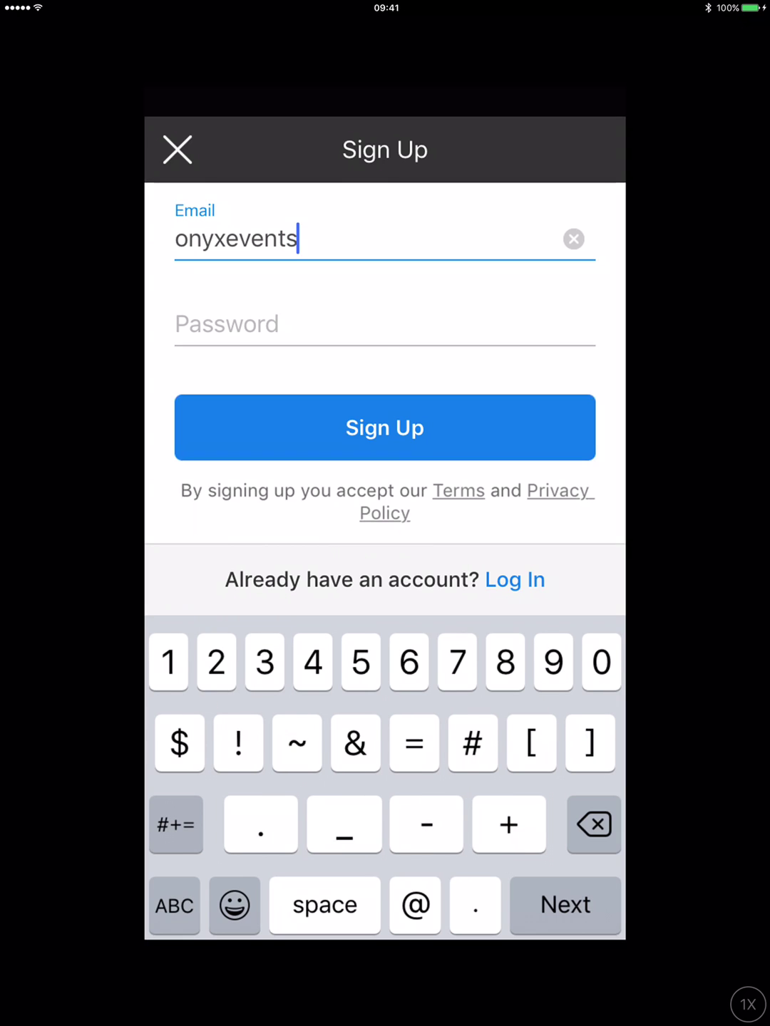
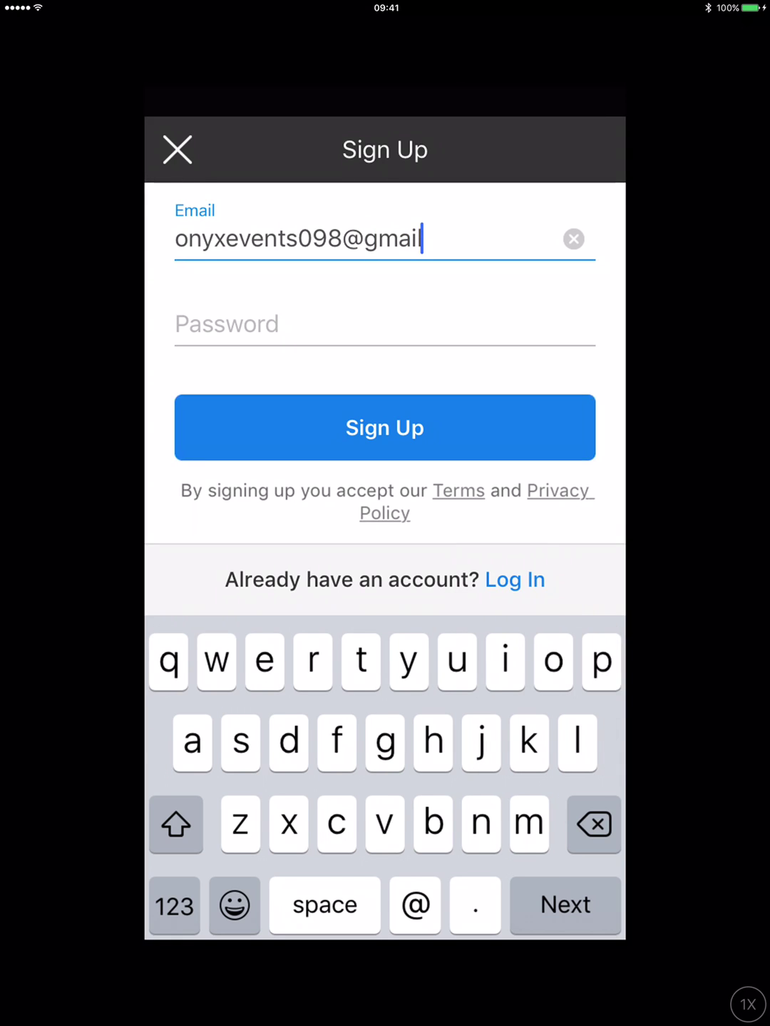
pyautogui.press('Return')
pyautogui.write('p')
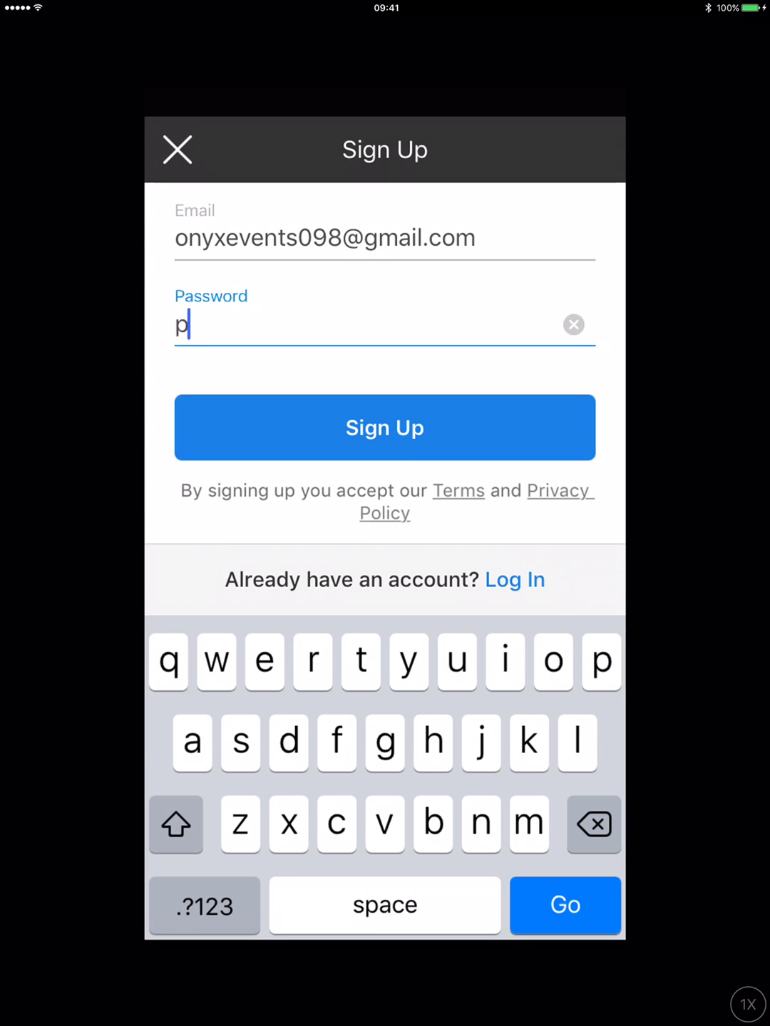
pyautogui.write('asswo')
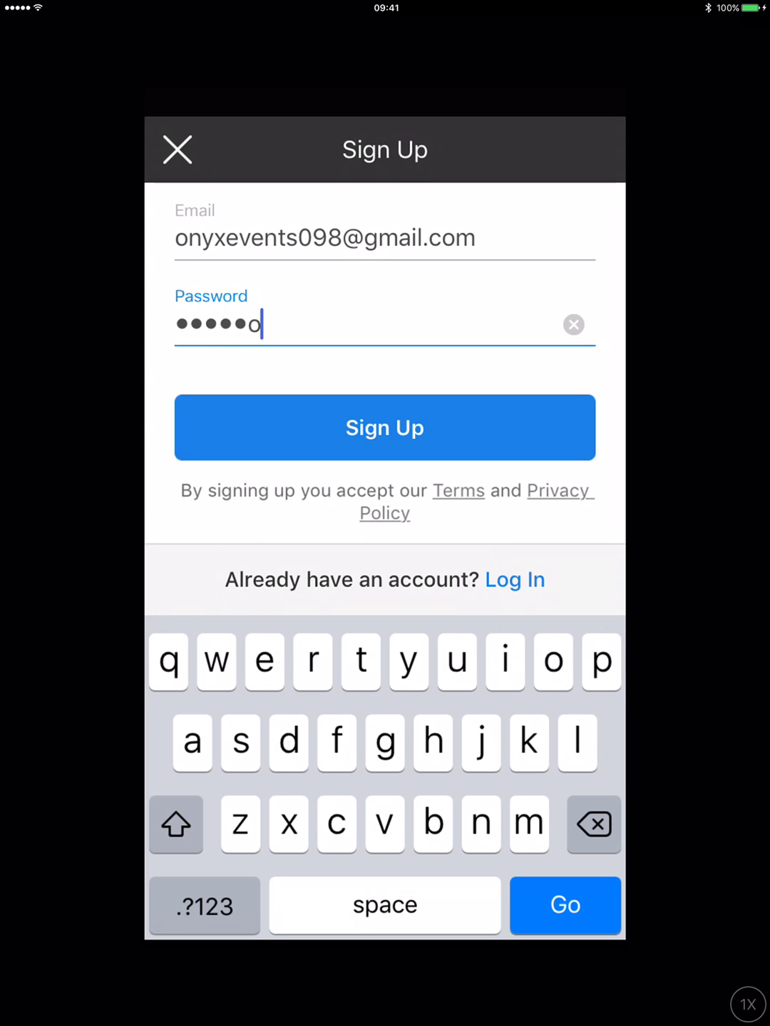
pyautogui.write('rd')
pyautogui.click(385, 428)
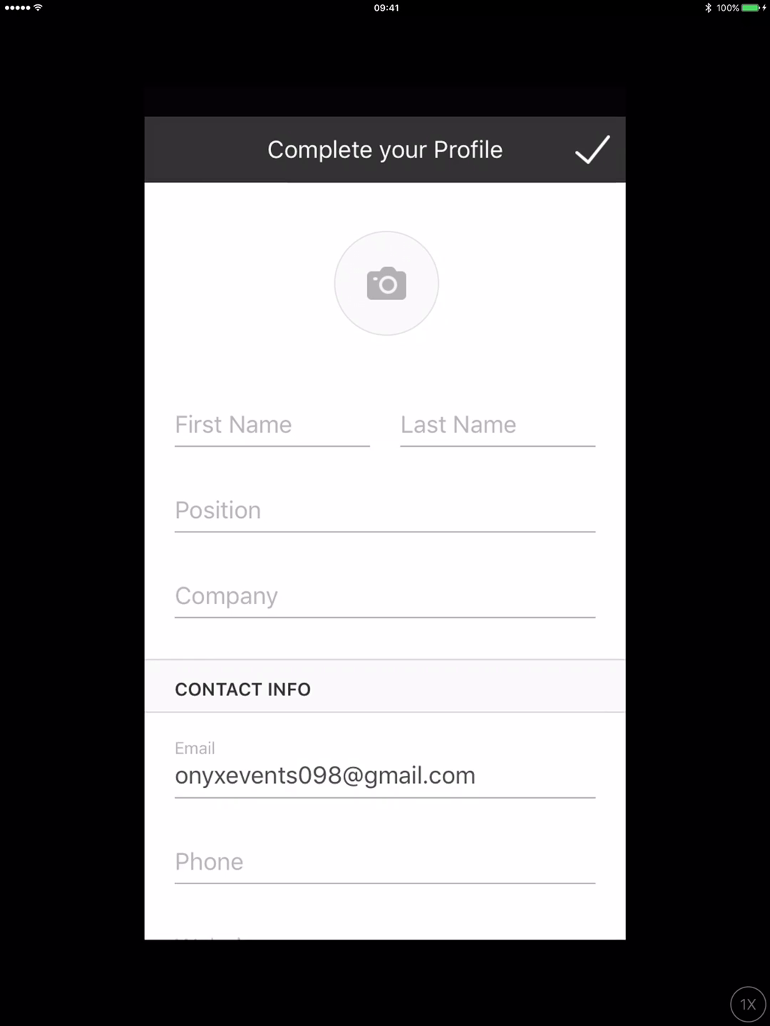
pyautogui.click(271, 428)
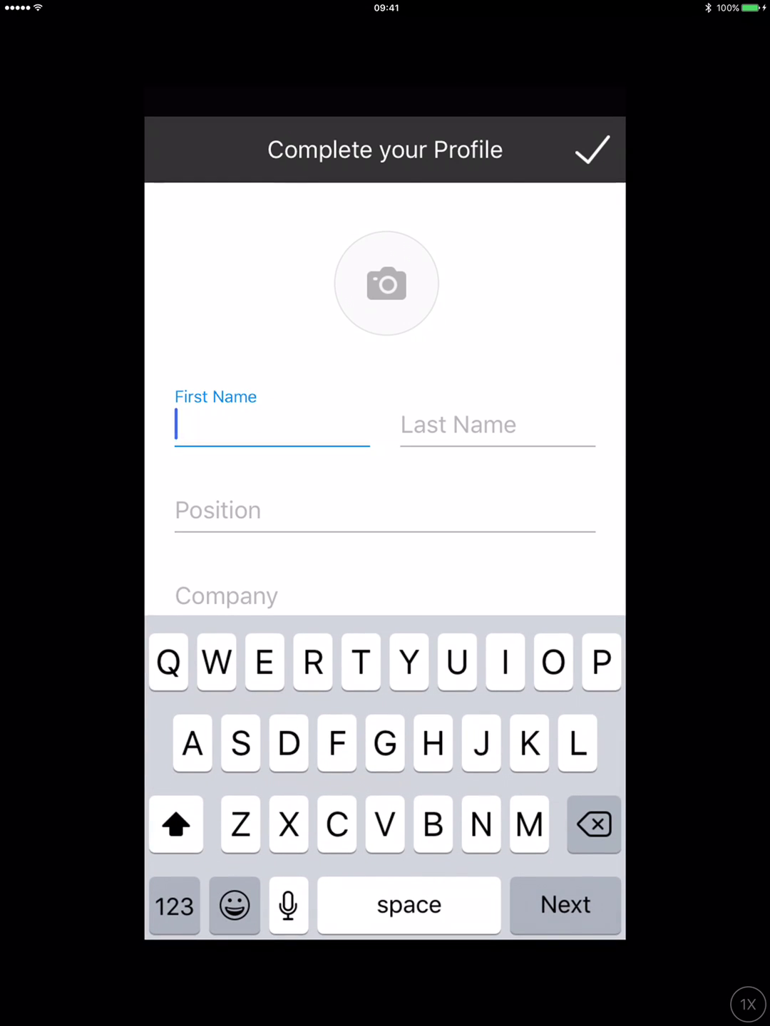
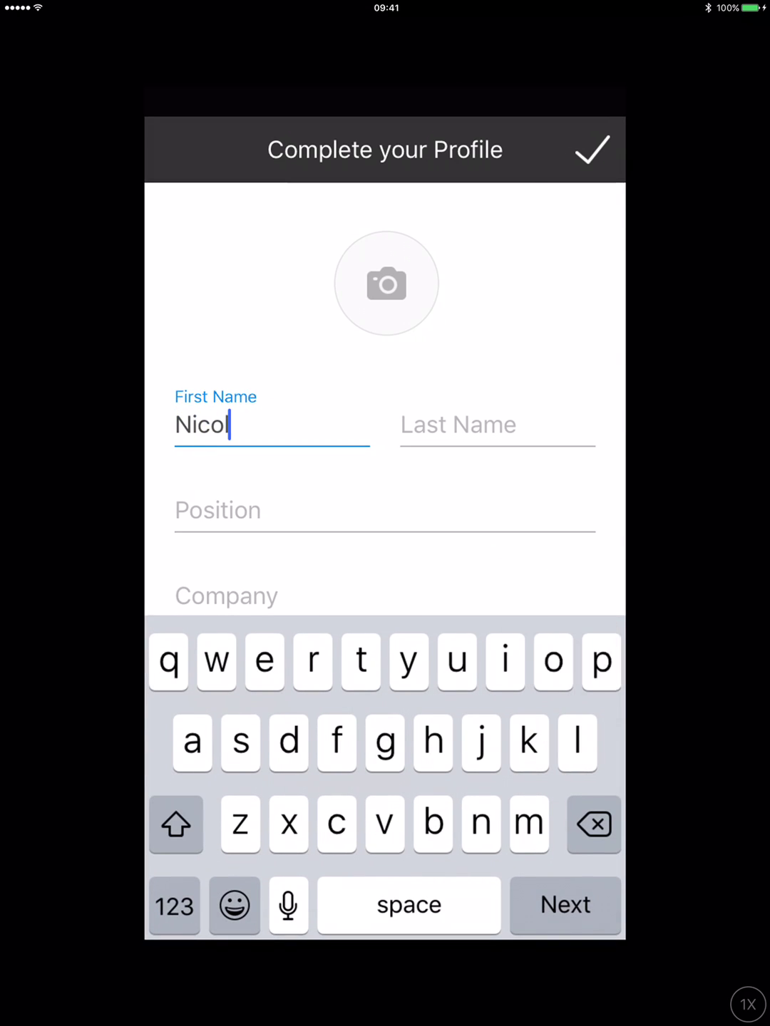
pyautogui.press('Return')
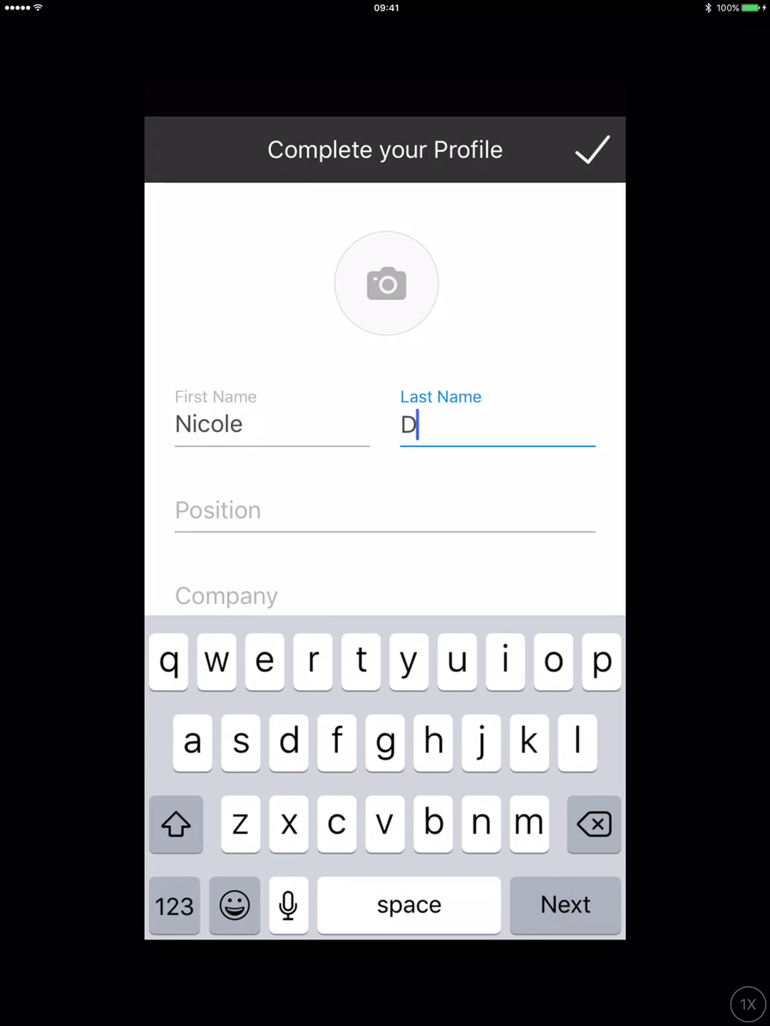
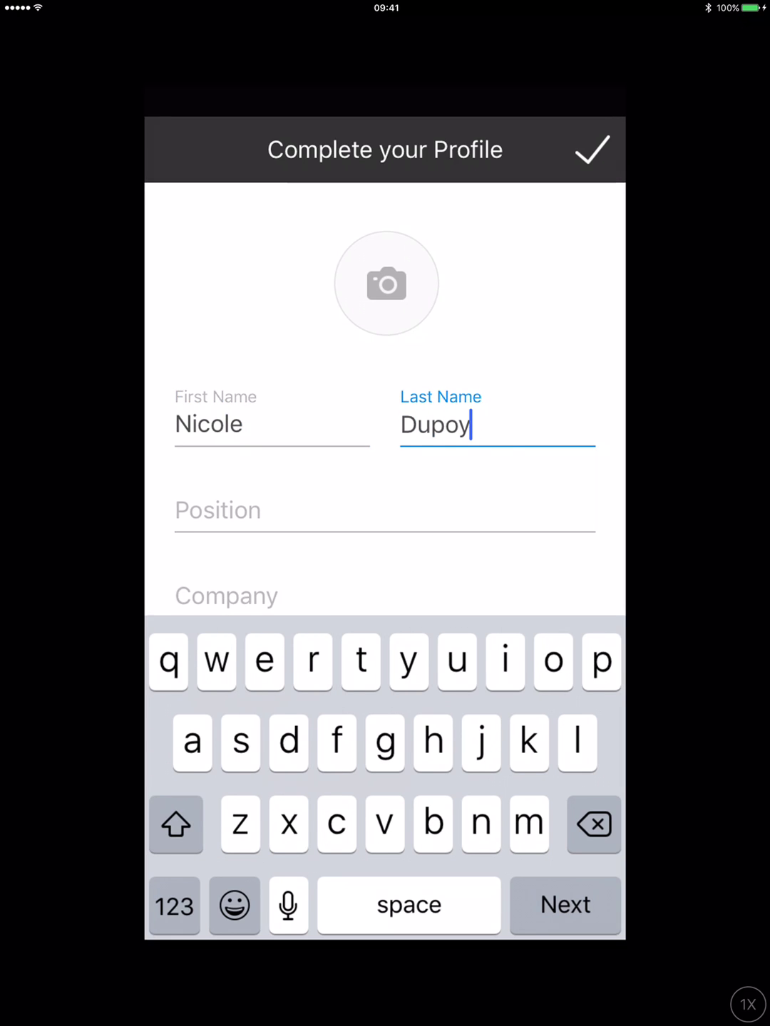
pyautogui.press('Return')
pyautogui.write('Eve')
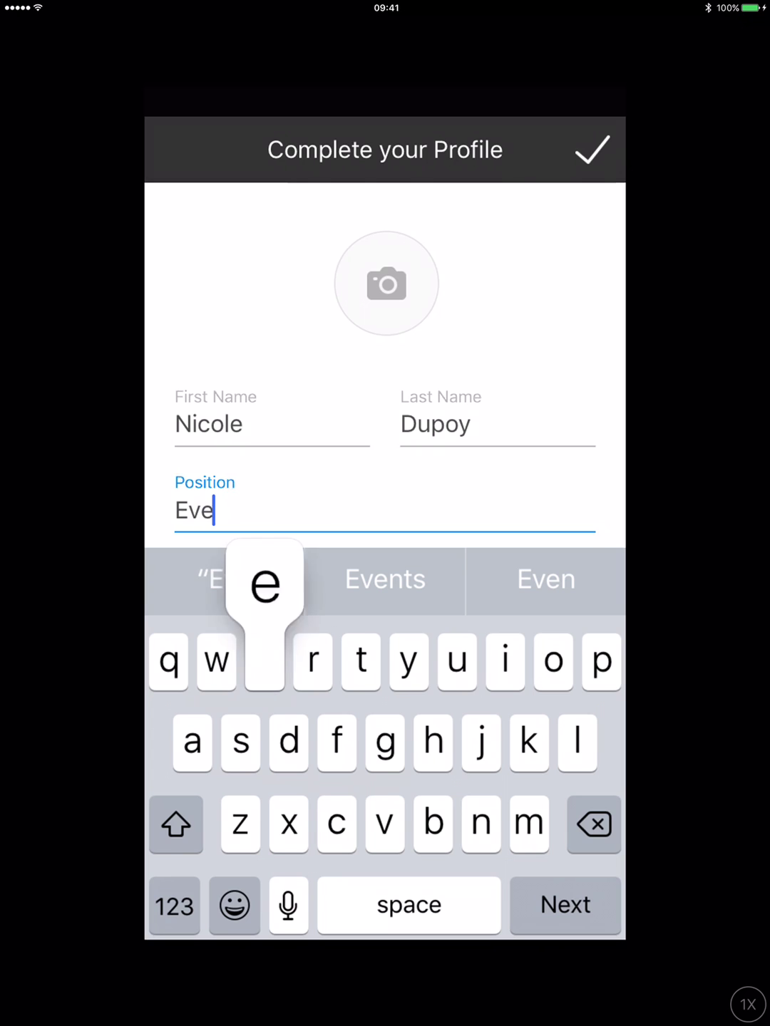
pyautogui.write('nts ')
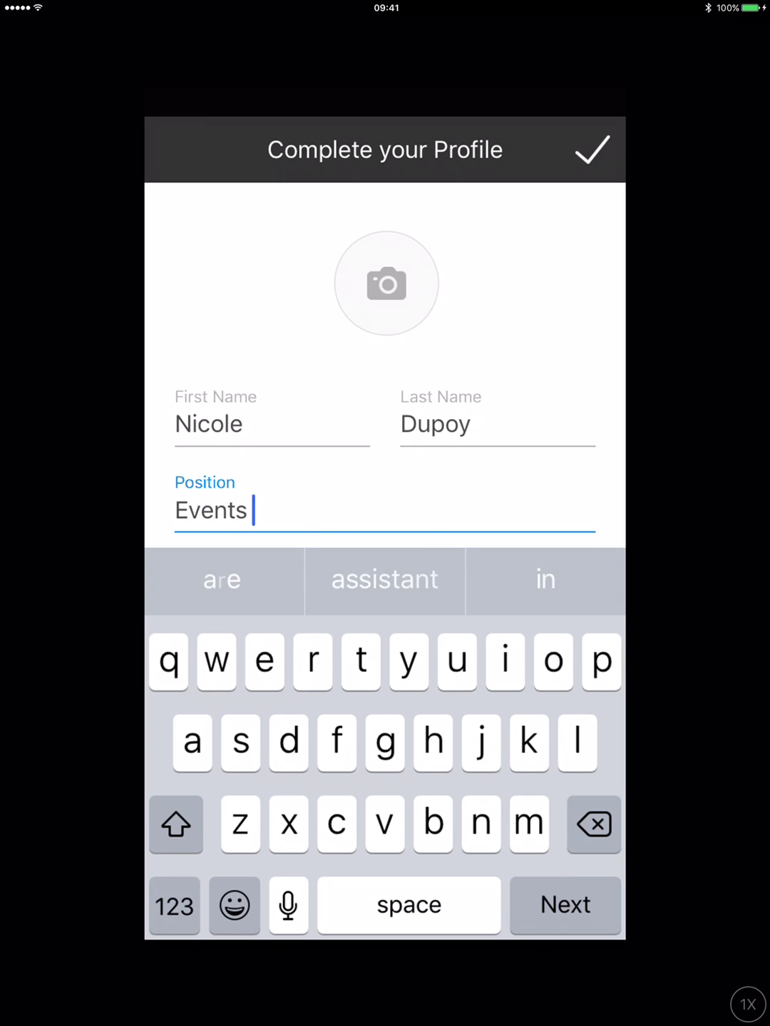
pyautogui.write('assi')
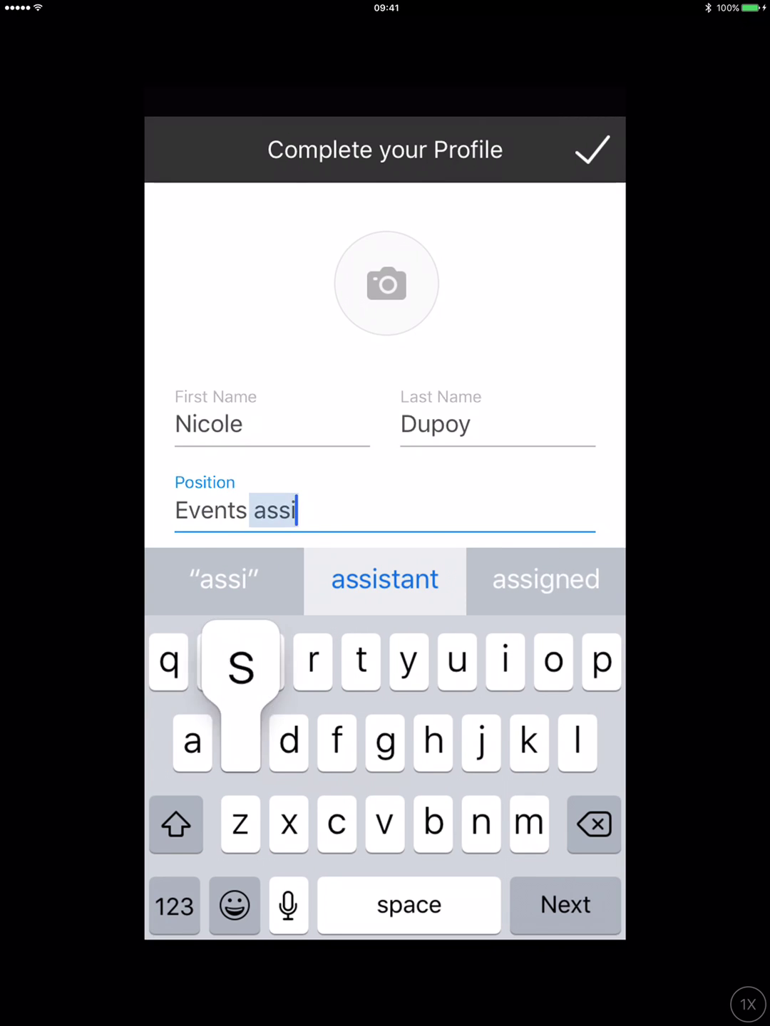
pyautogui.write('stant')
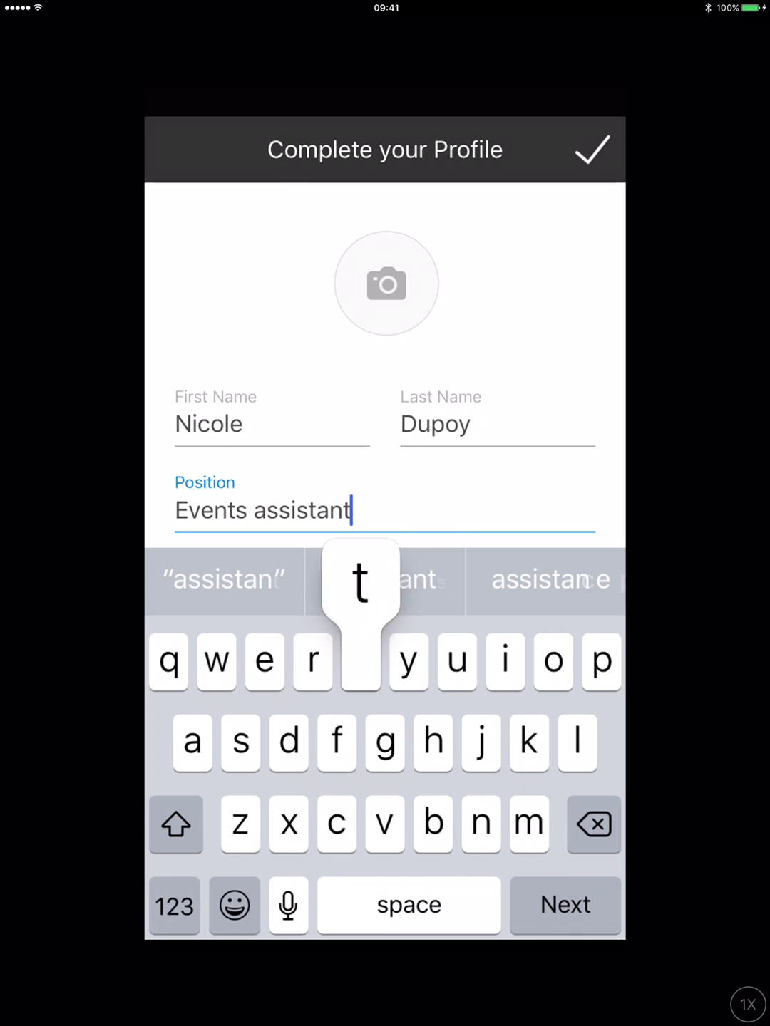
pyautogui.press('Return')
pyautogui.write('O')
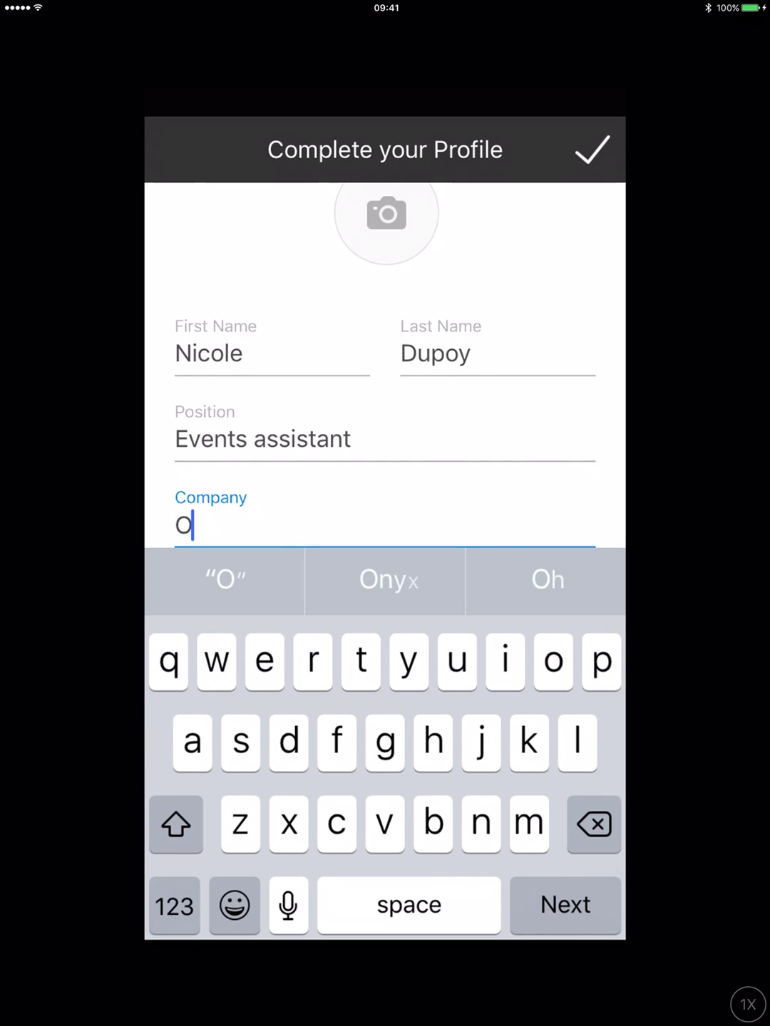
pyautogui.write('nyx')
pyautogui.press('Return')
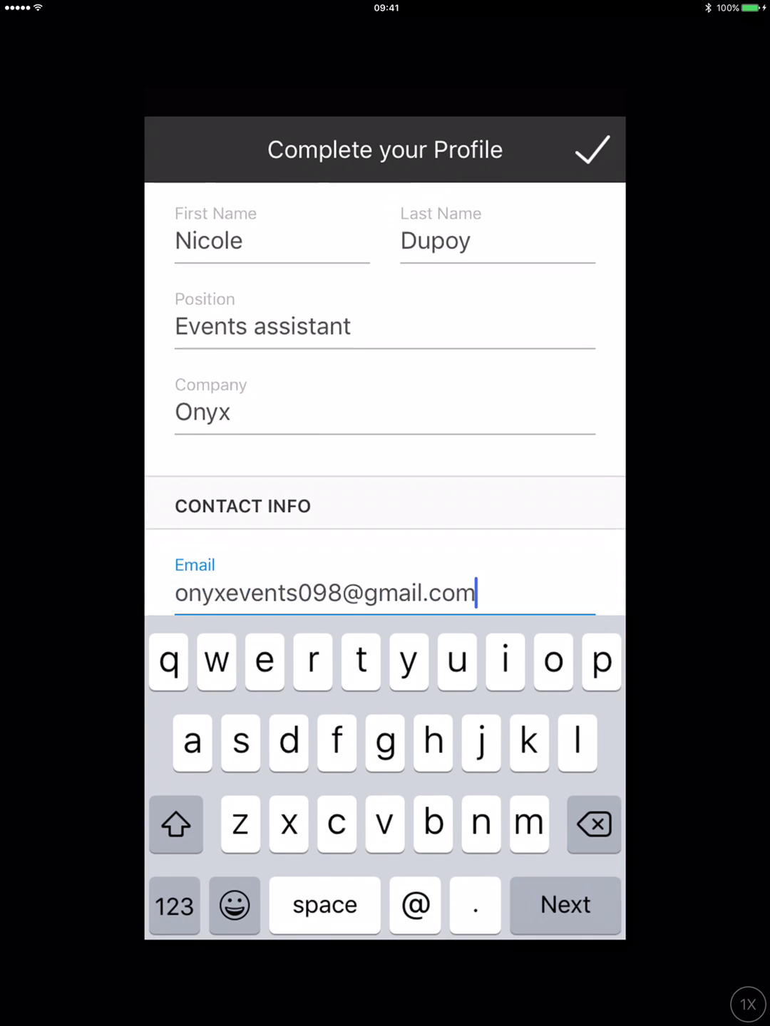
pyautogui.scroll(-5, 385, 400)
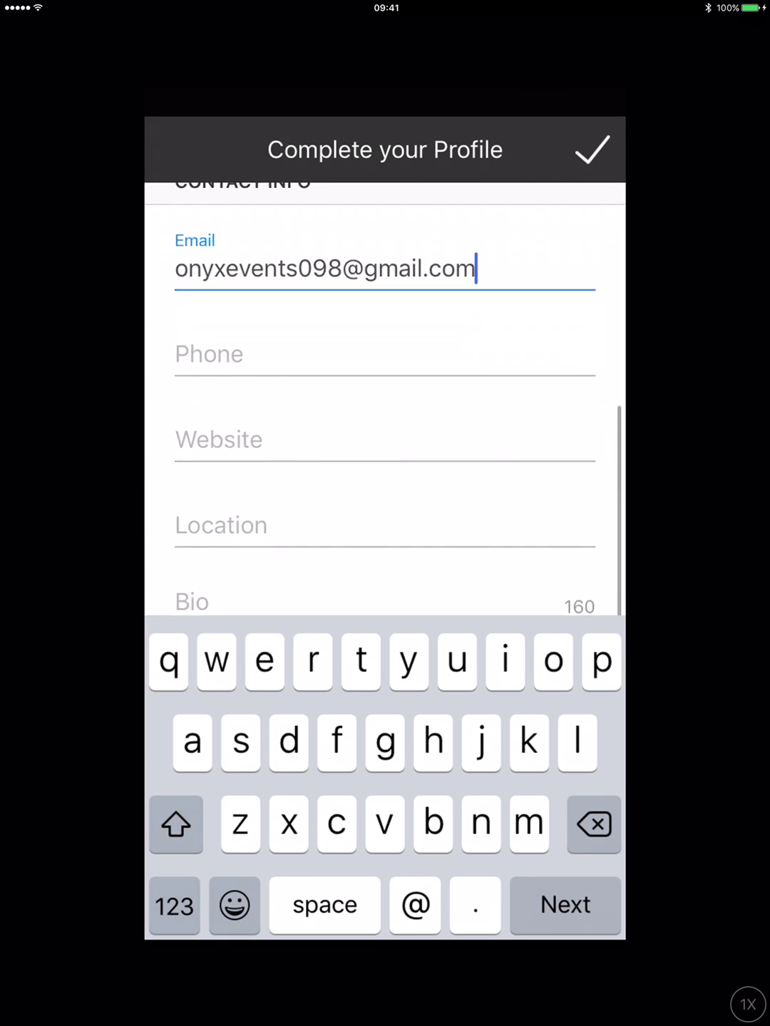
pyautogui.scroll(-2, 385, 399)
pyautogui.scroll(-3, 385, 399)
pyautogui.scroll(-2, 385, 400)
pyautogui.scroll(-1, 385, 399)
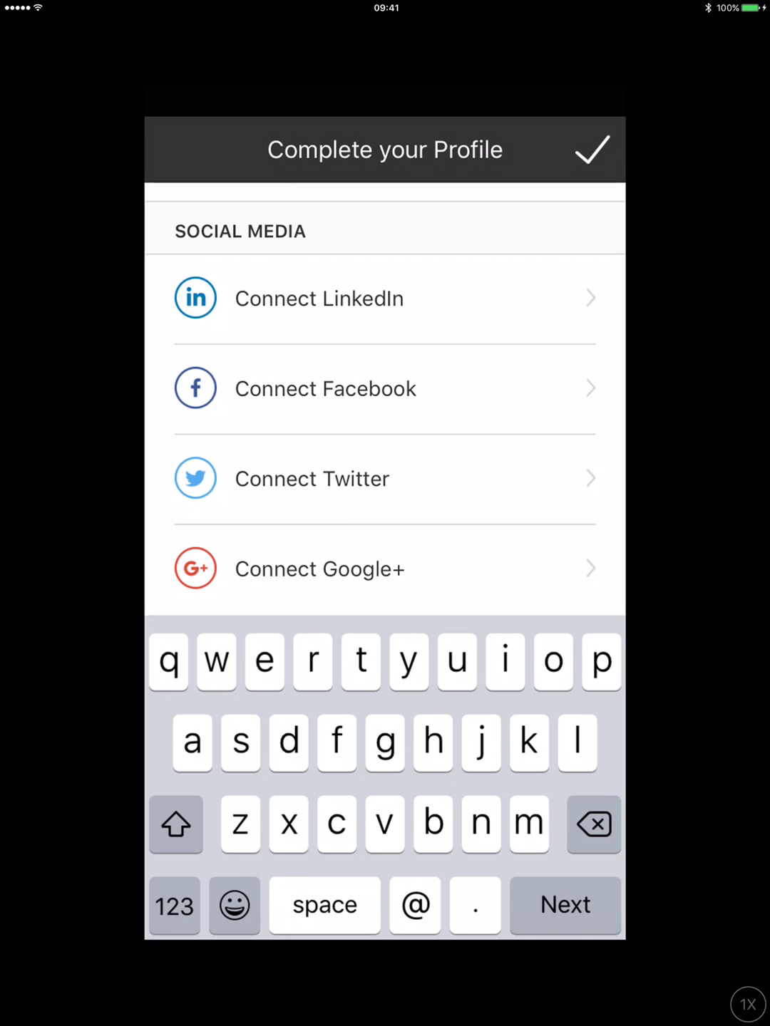
pyautogui.scroll(2, 385, 399)
pyautogui.scroll(3, 384, 400)
pyautogui.scroll(2, 385, 400)
pyautogui.scroll(3, 384, 400)
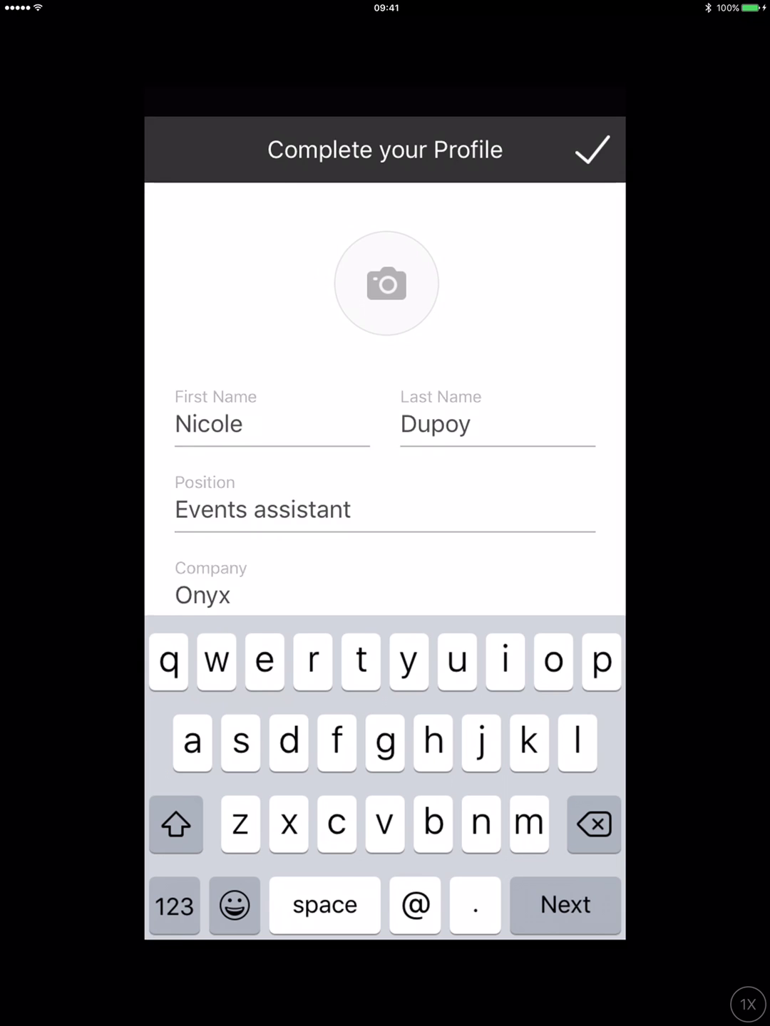
# - Set the saved Onyx logo as profile picture and save the profile
pyautogui.click(387, 284)
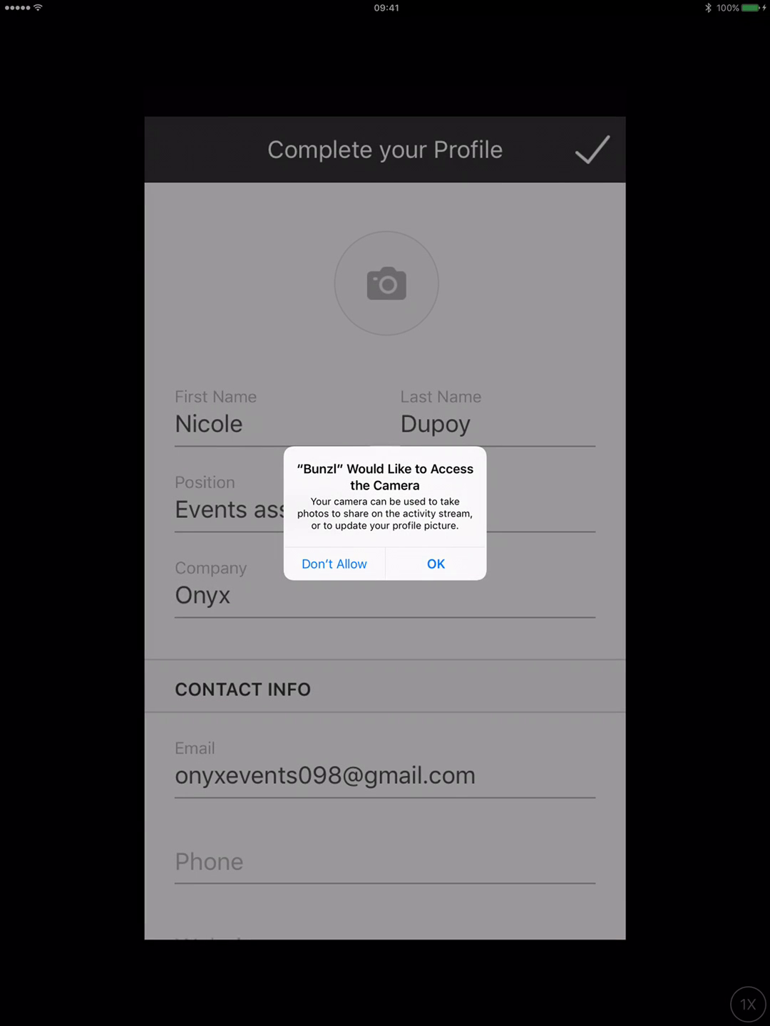
pyautogui.click(436, 564)
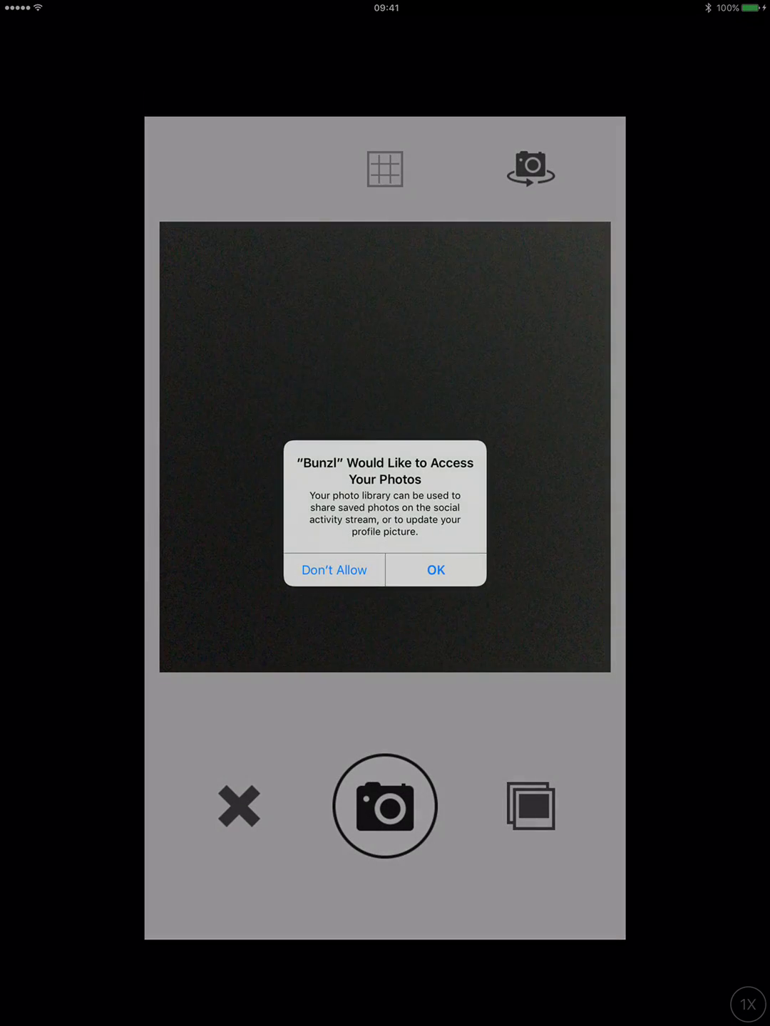
pyautogui.click(435, 571)
pyautogui.click(530, 806)
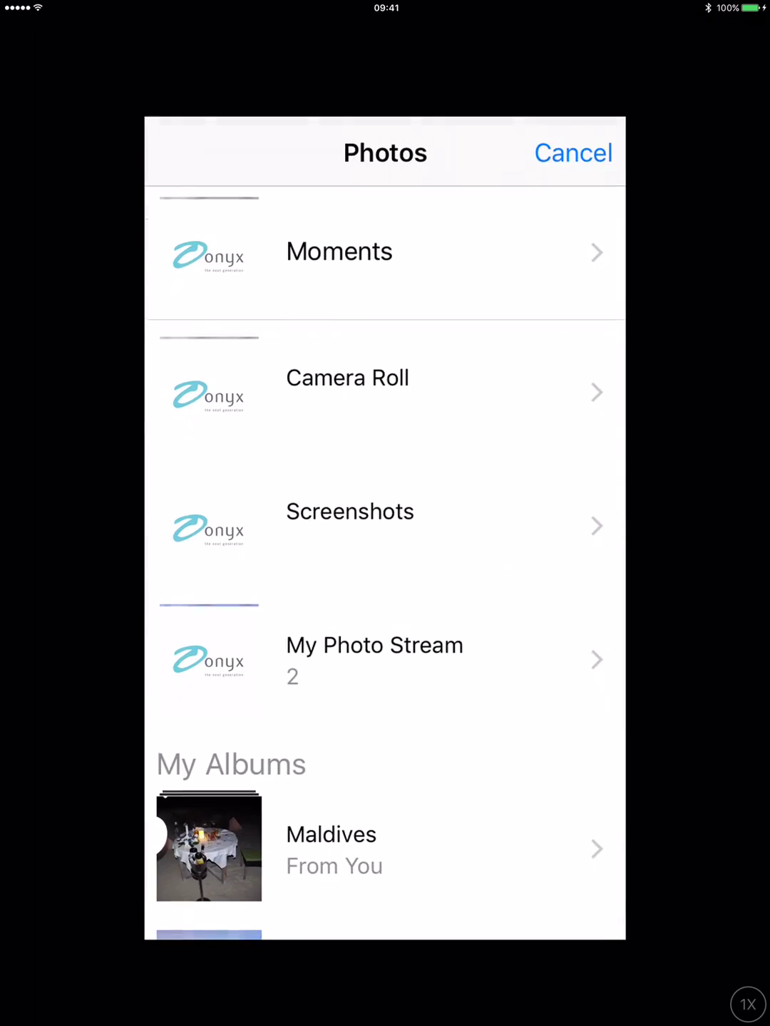
pyautogui.click(339, 249)
pyautogui.click(202, 539)
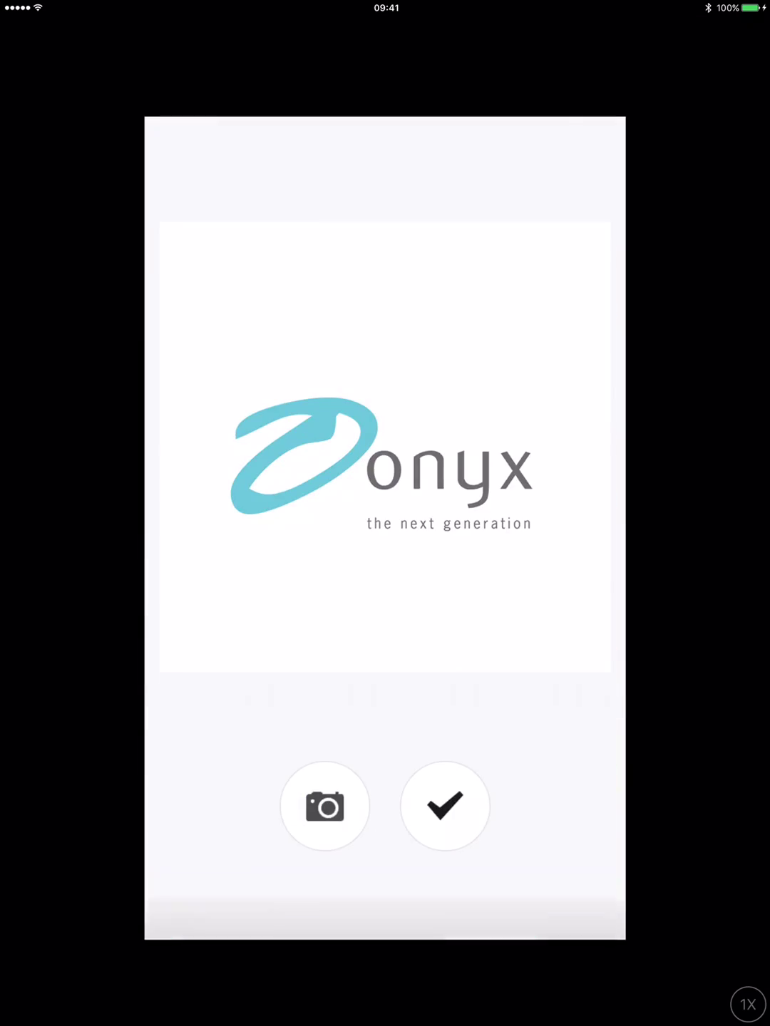
pyautogui.click(446, 806)
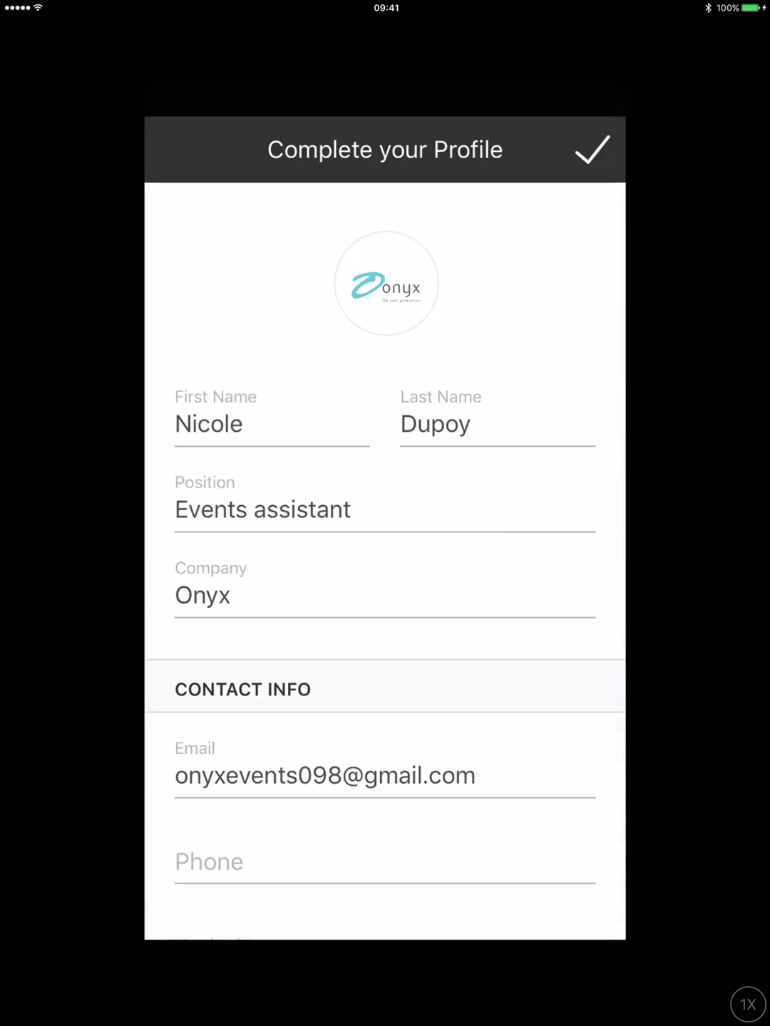
pyautogui.click(592, 150)
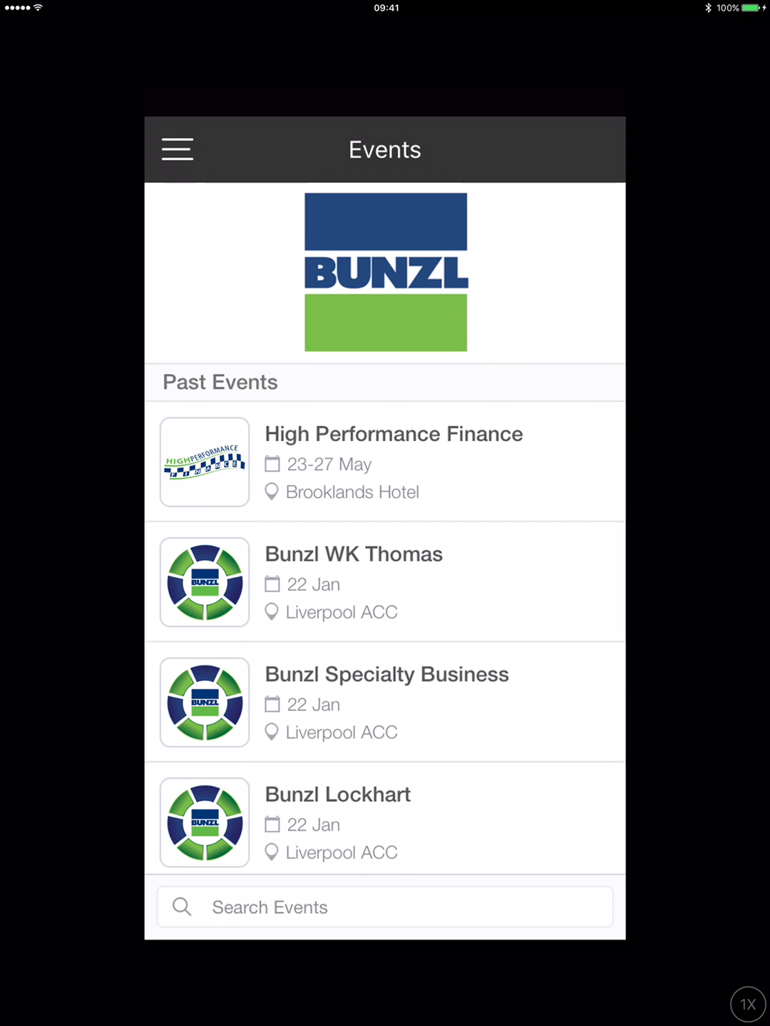
# - Join the High Performance Finance event with code BUNZLHP
pyautogui.click(385, 462)
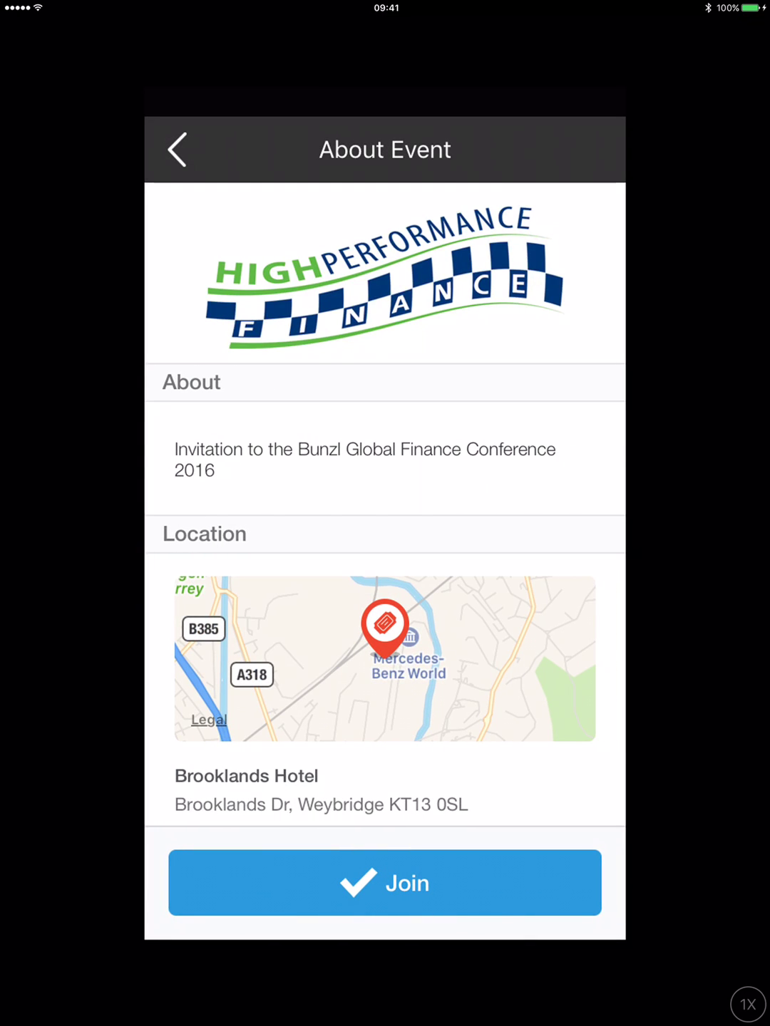
pyautogui.click(385, 883)
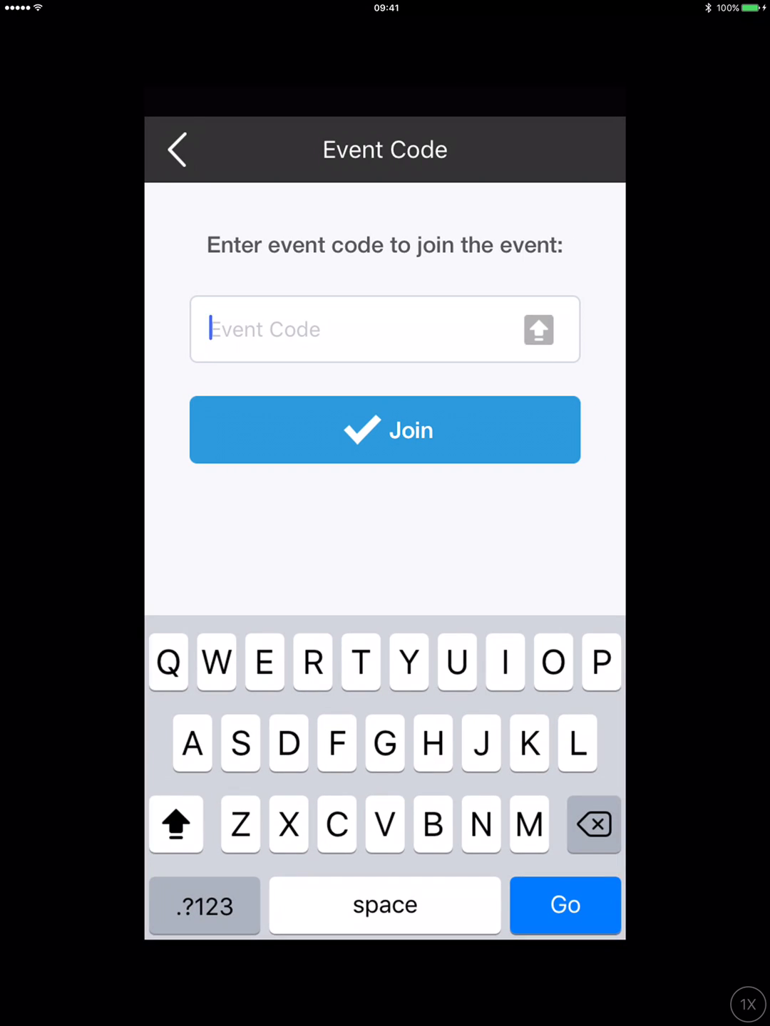
pyautogui.write('BUNZ')
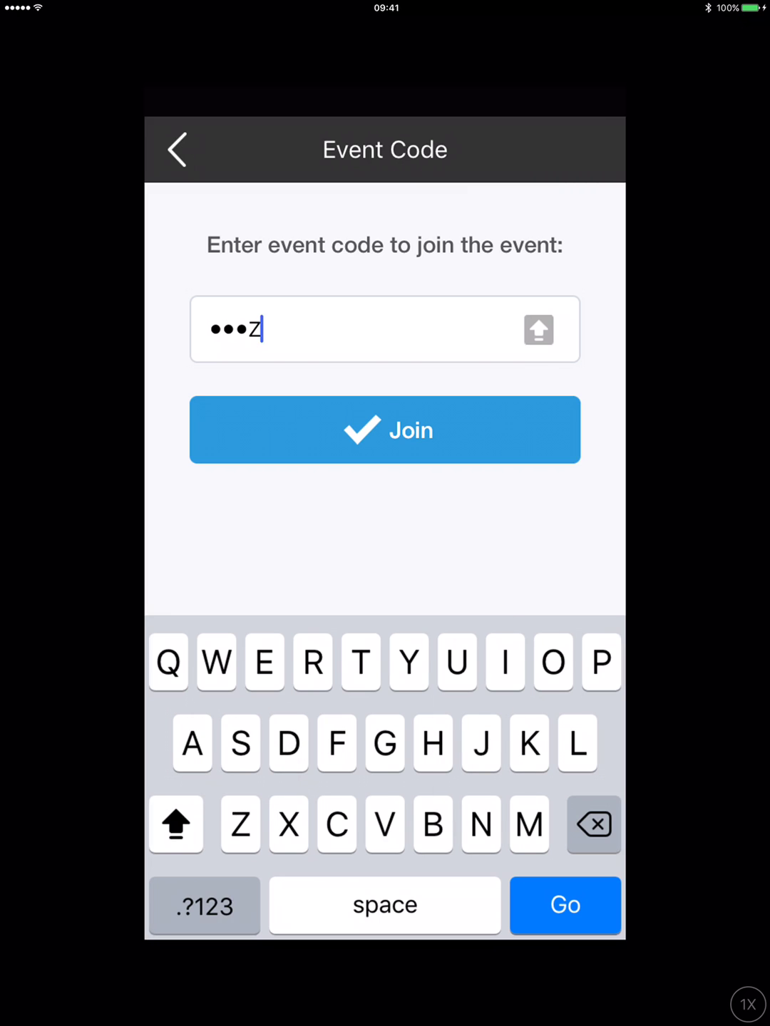
pyautogui.write('LHP')
pyautogui.press('Return')
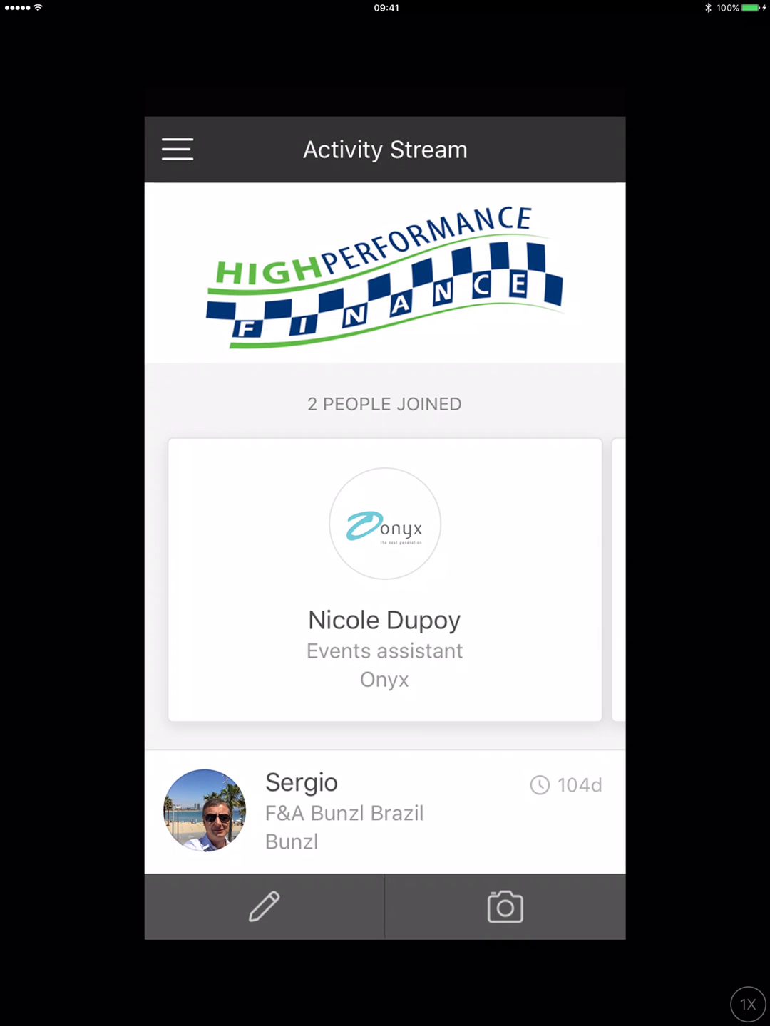
# - Scroll through the High Performance Finance activity stream
pyautogui.scroll(-5, 385, 528)
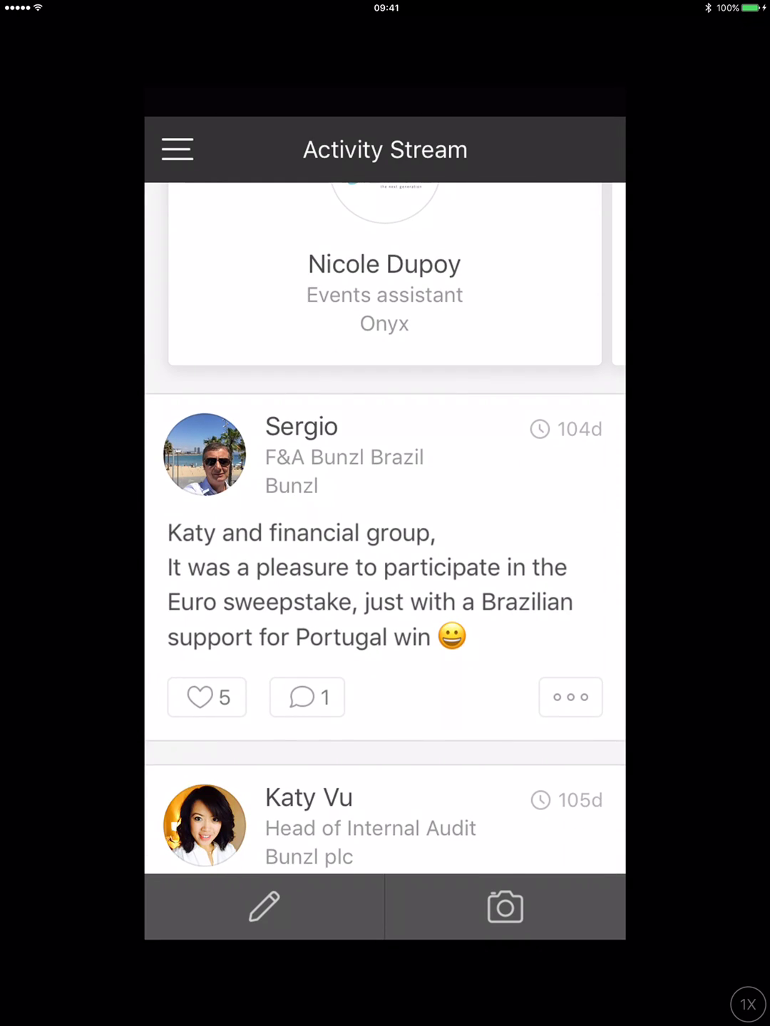
pyautogui.scroll(-4, 385, 528)
pyautogui.scroll(-2, 385, 529)
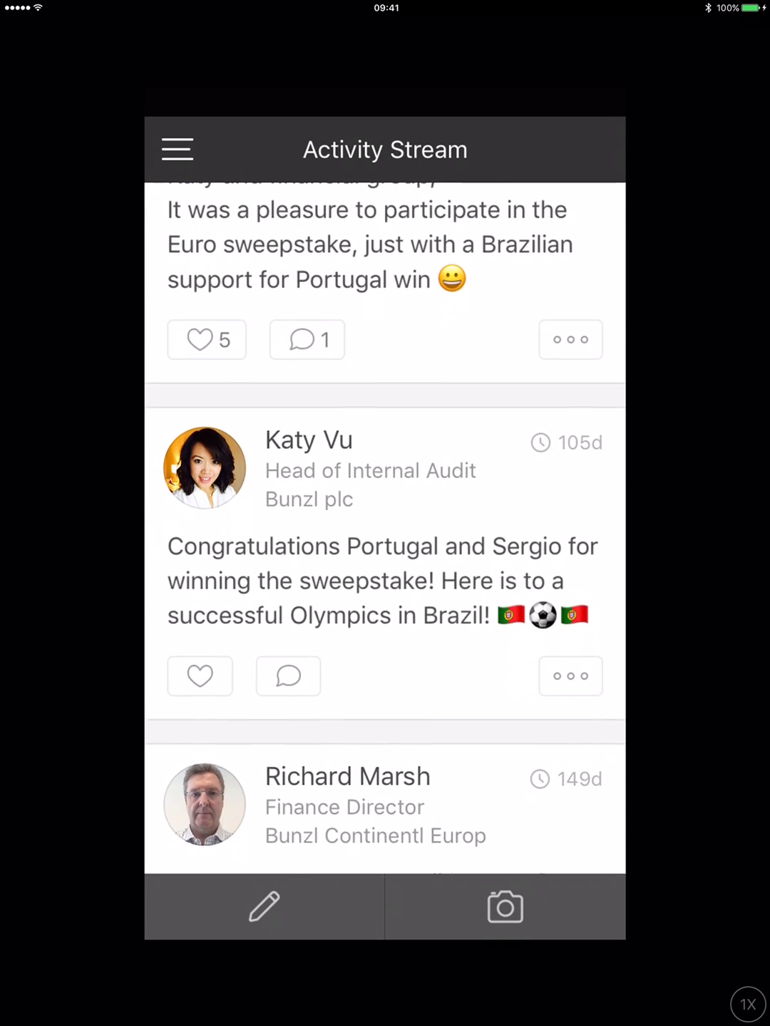
pyautogui.scroll(2, 385, 529)
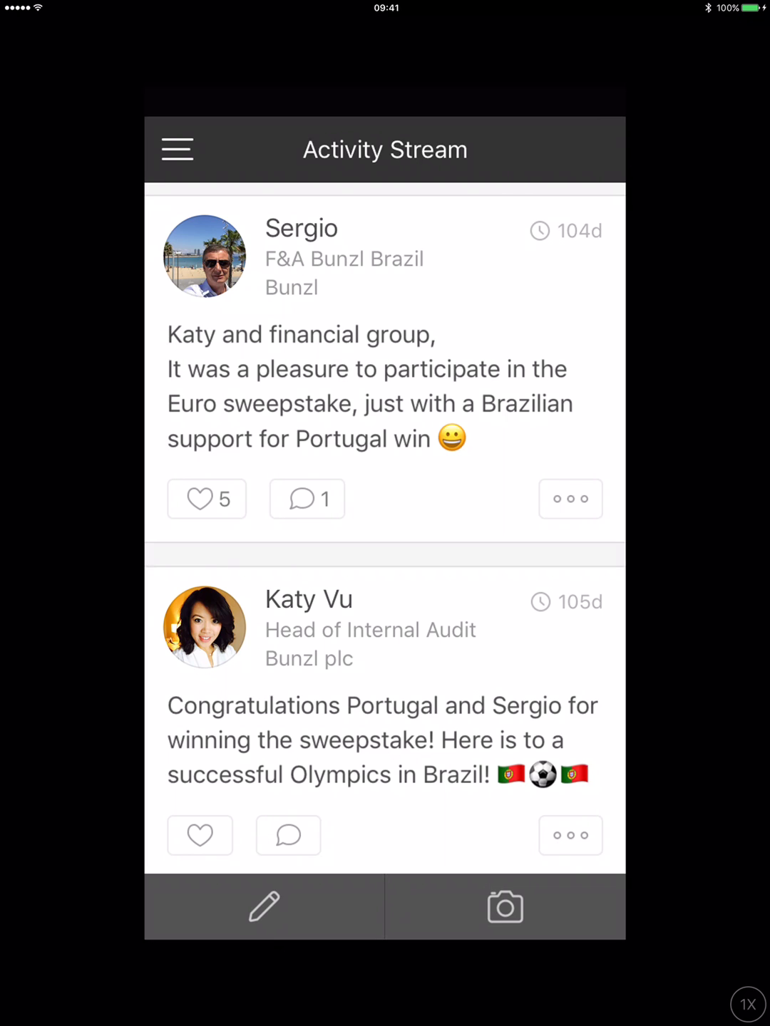
# - Bring up the event menu and scroll down its section list
pyautogui.click(178, 151)
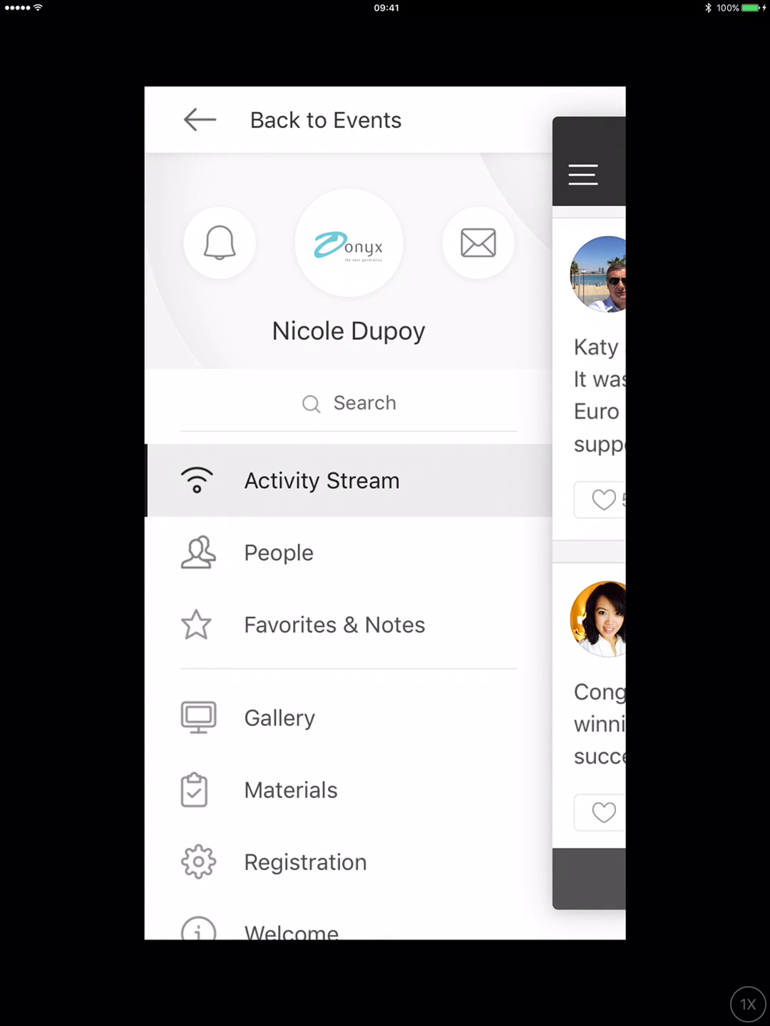
pyautogui.scroll(-2, 348, 570)
pyautogui.scroll(-3, 349, 571)
pyautogui.scroll(-3, 348, 570)
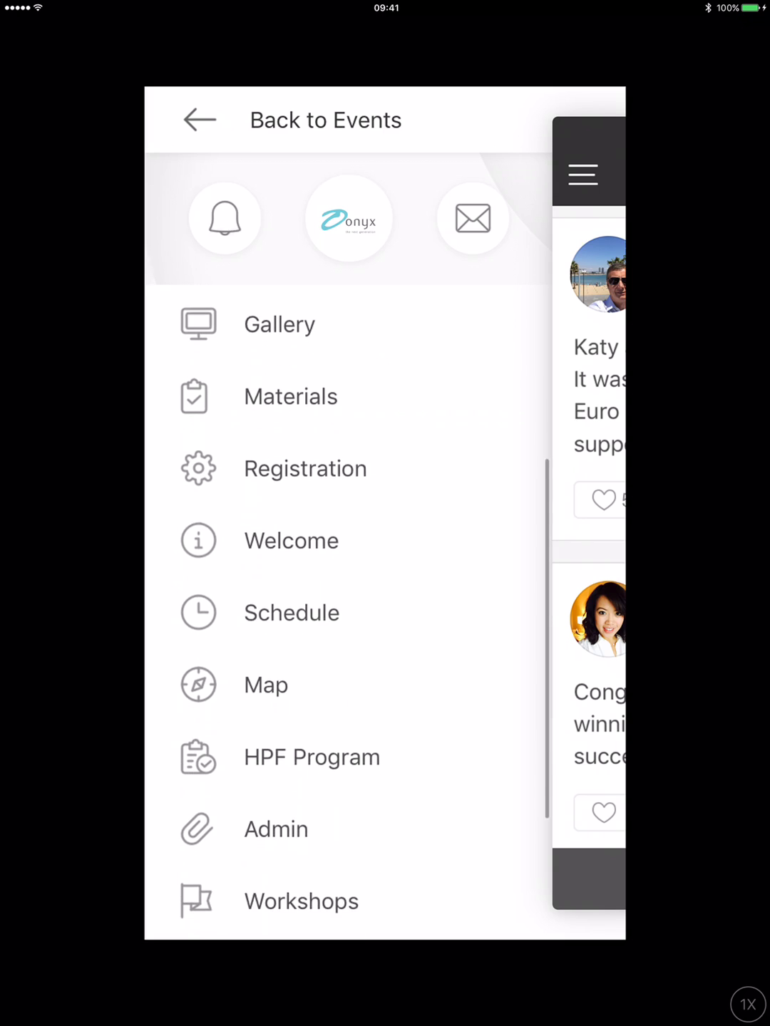
pyautogui.scroll(-1, 348, 571)
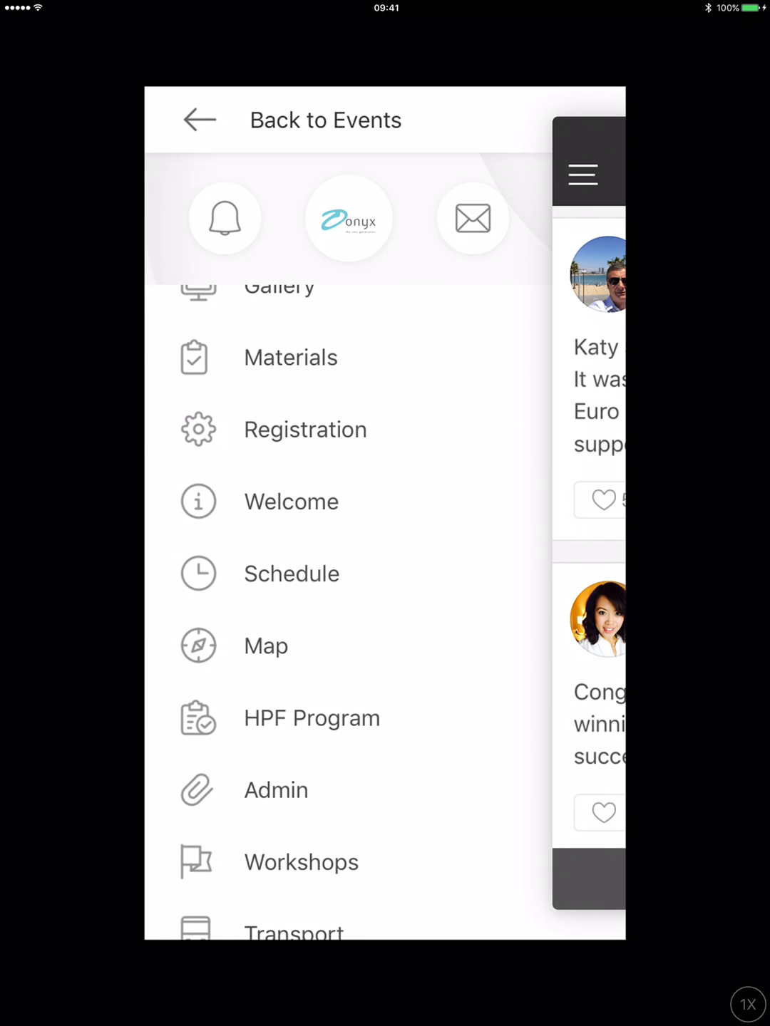
# - Read through the event's Welcome letter
pyautogui.click(292, 503)
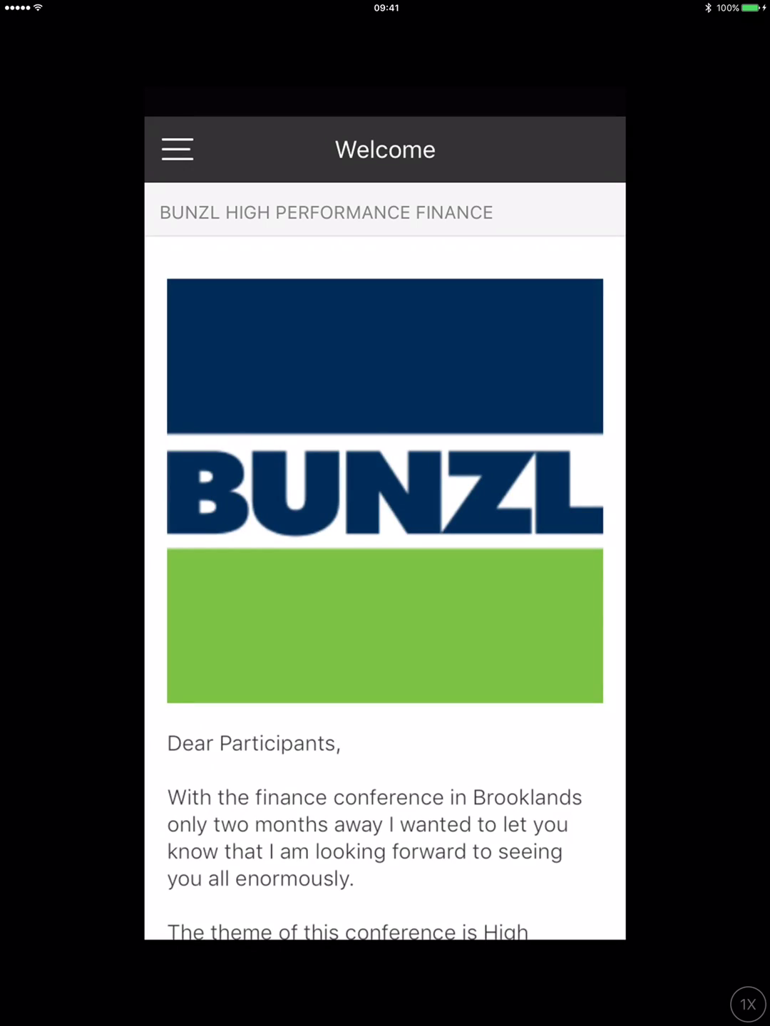
pyautogui.scroll(-5, 385, 587)
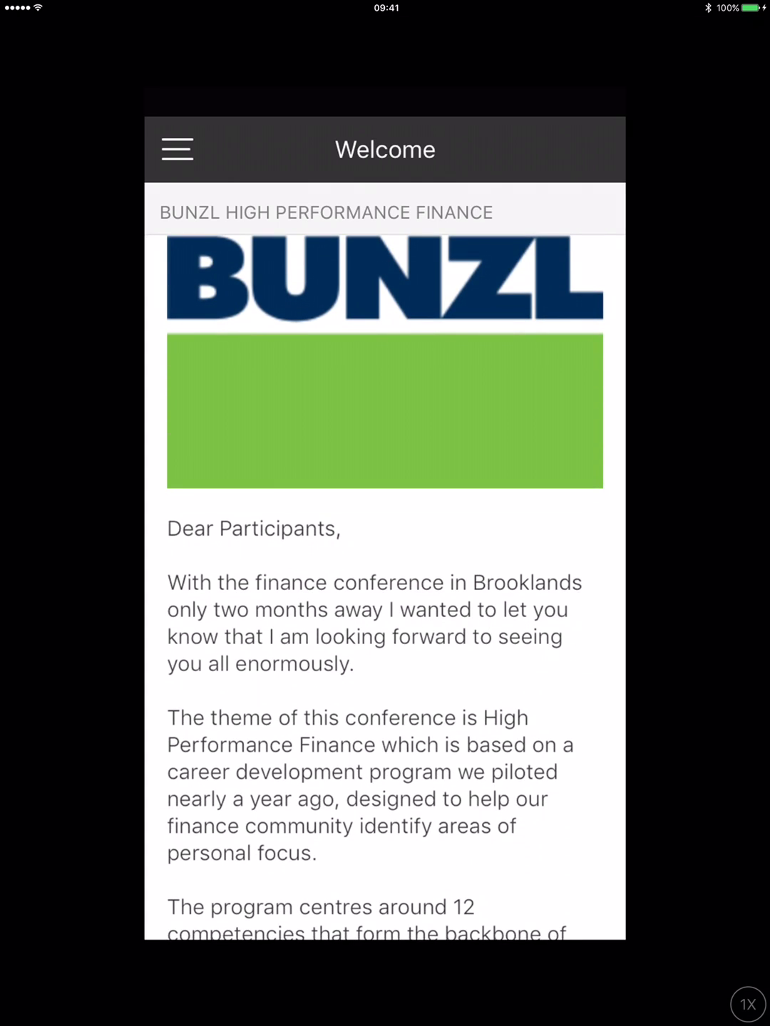
pyautogui.scroll(-1, 385, 587)
# - View Tuesday 24's schedule, then bring back and scroll the event menu
pyautogui.click(176, 149)
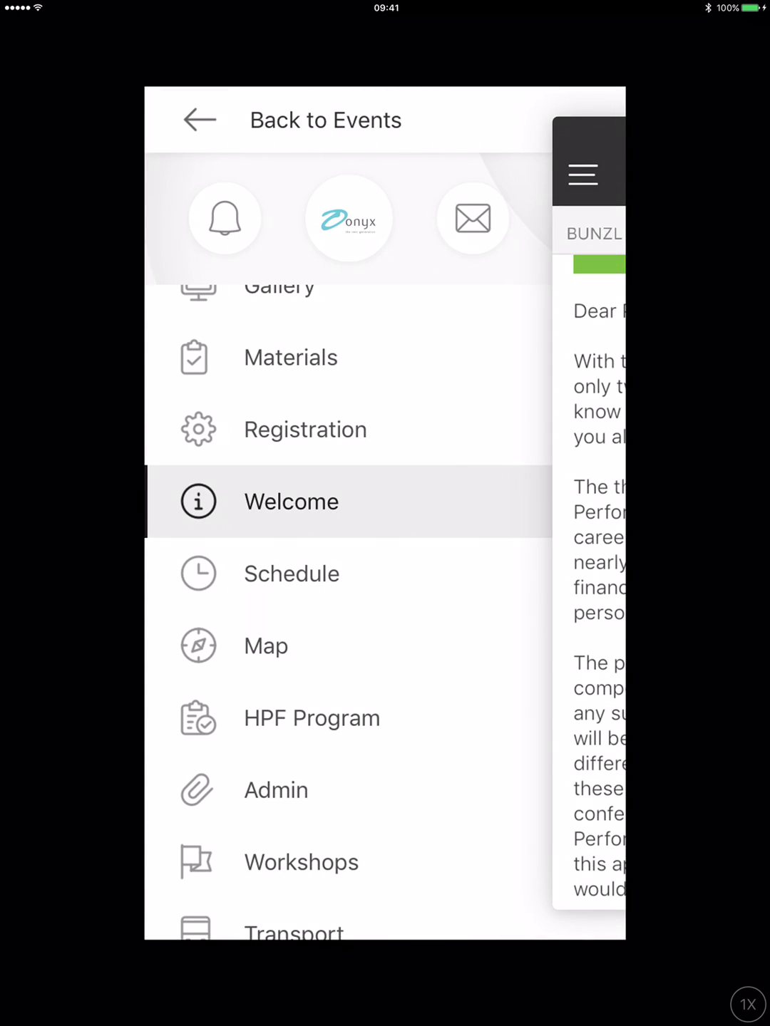
pyautogui.click(293, 574)
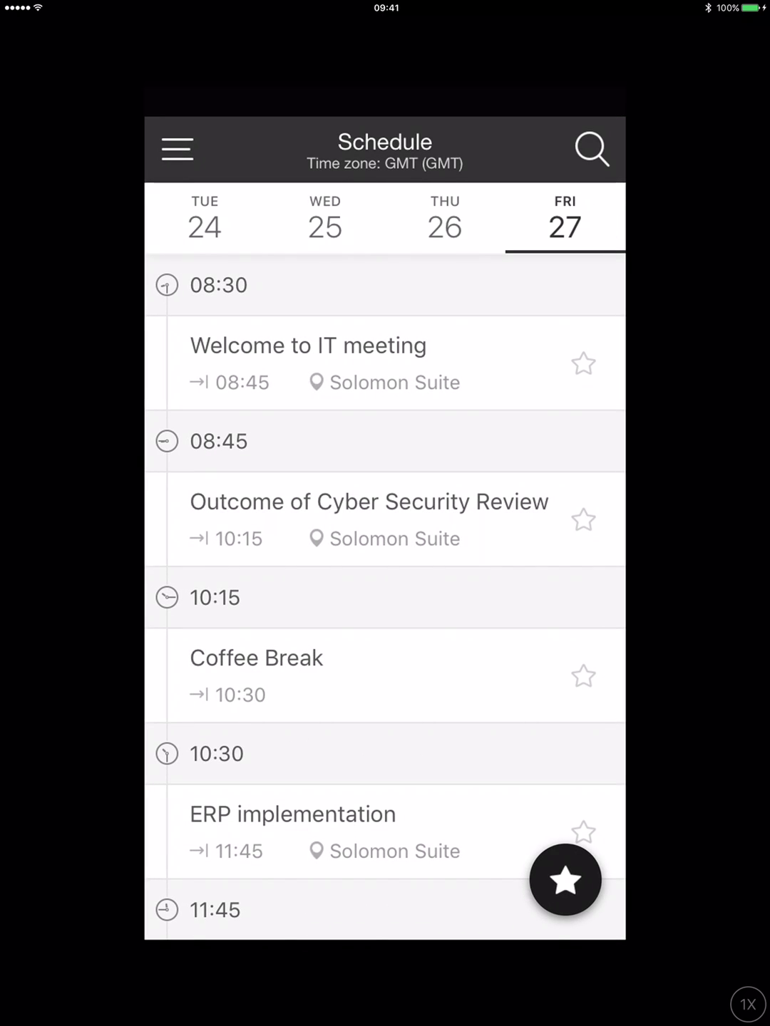
pyautogui.click(205, 221)
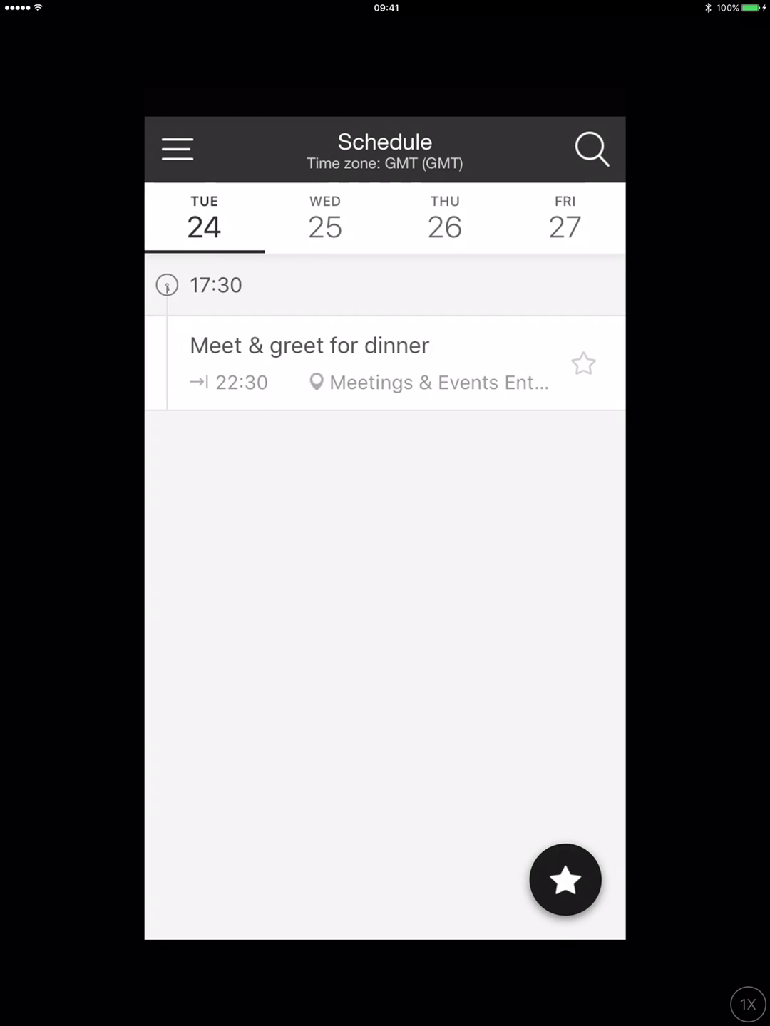
pyautogui.click(177, 149)
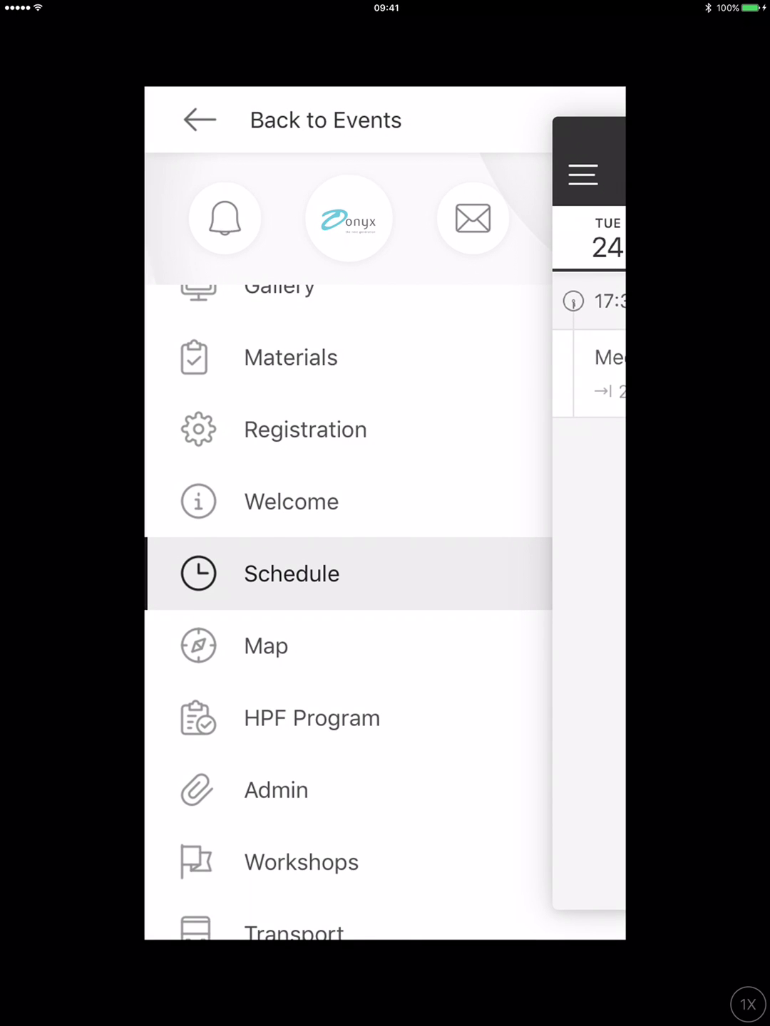
pyautogui.scroll(-5, 348, 577)
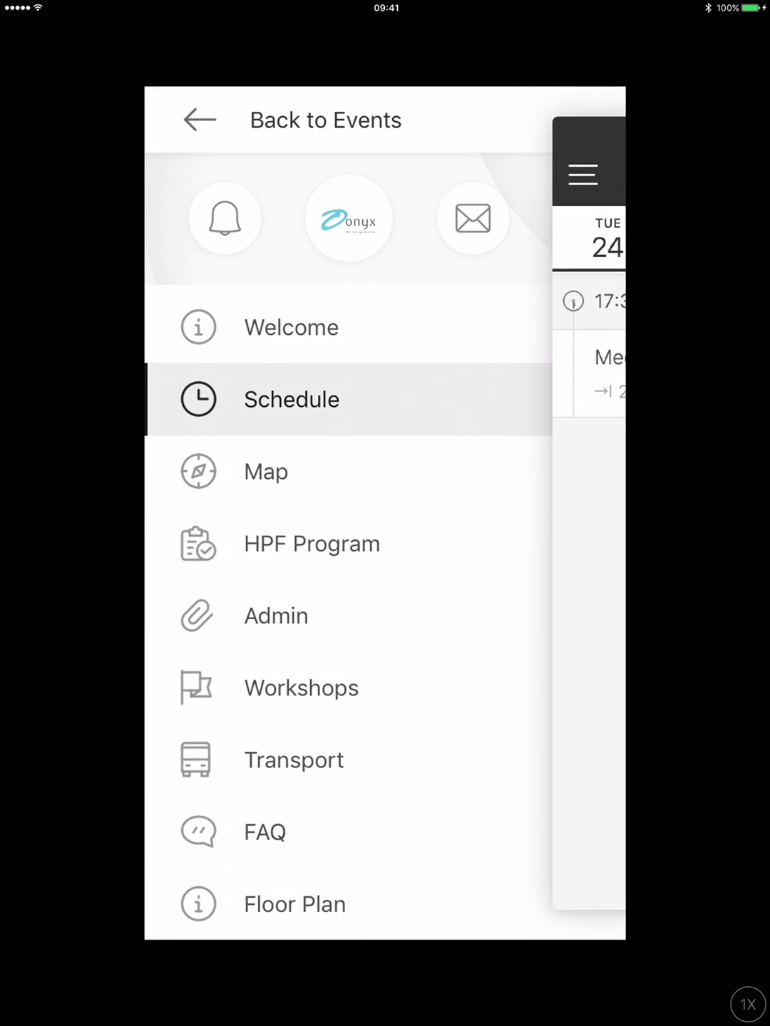
# - Scroll the FAQ useful notes to the final question, then return to the event menu
pyautogui.click(266, 832)
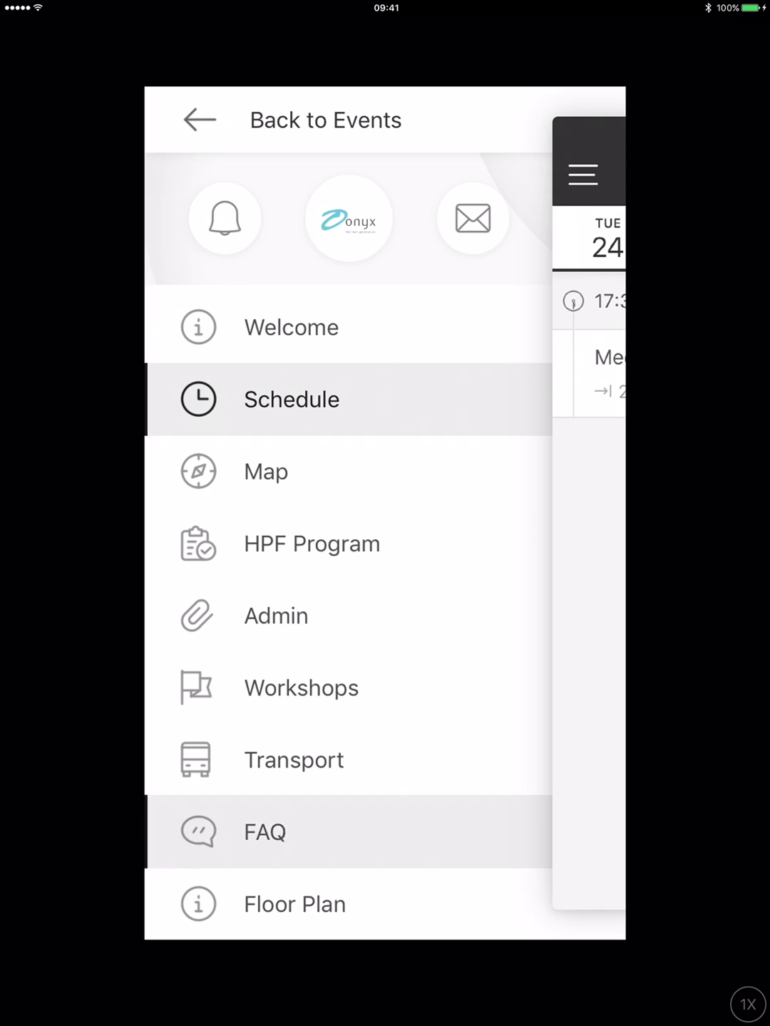
pyautogui.scroll(-4, 385, 585)
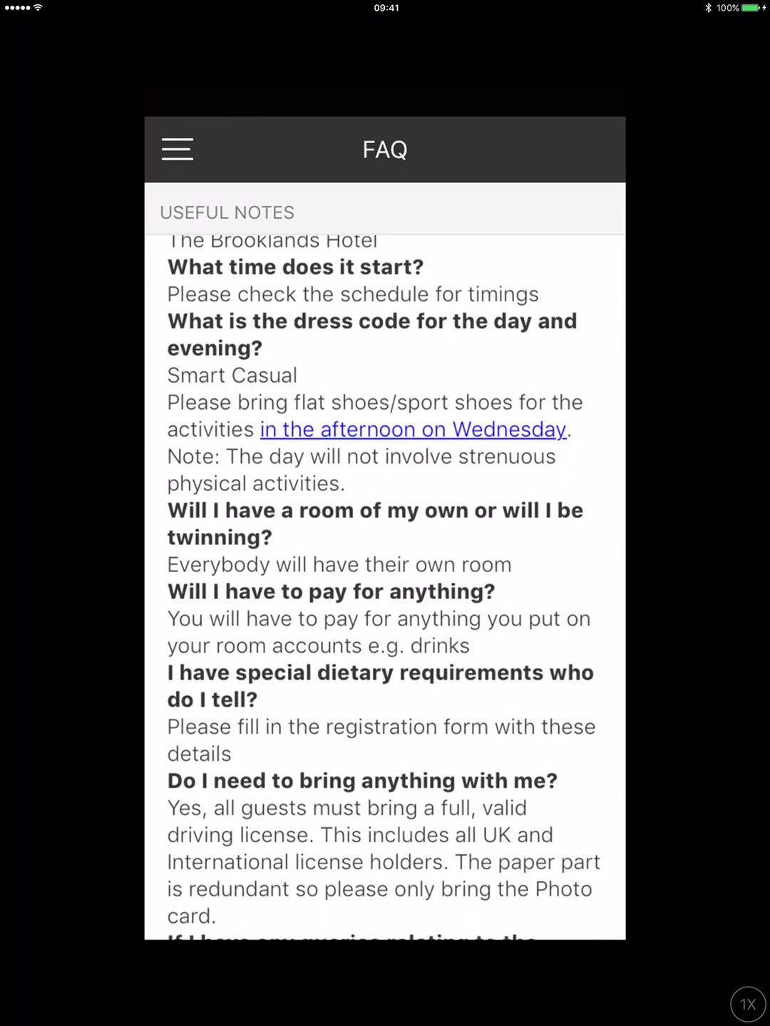
pyautogui.scroll(-2, 385, 585)
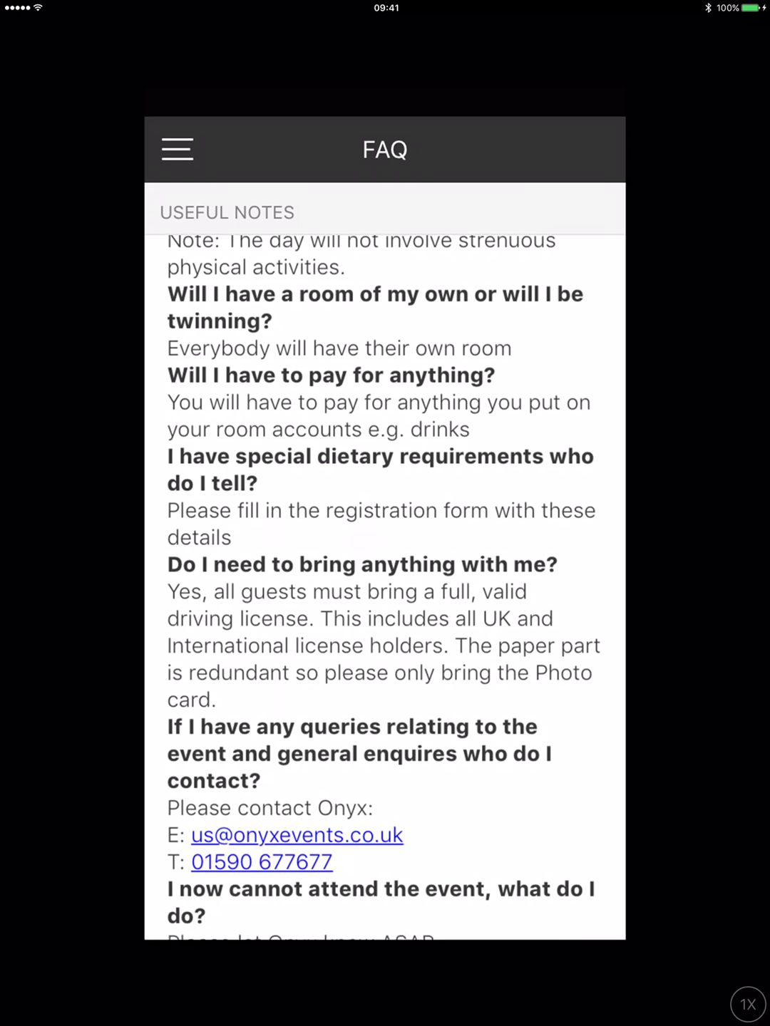
pyautogui.scroll(-1, 385, 585)
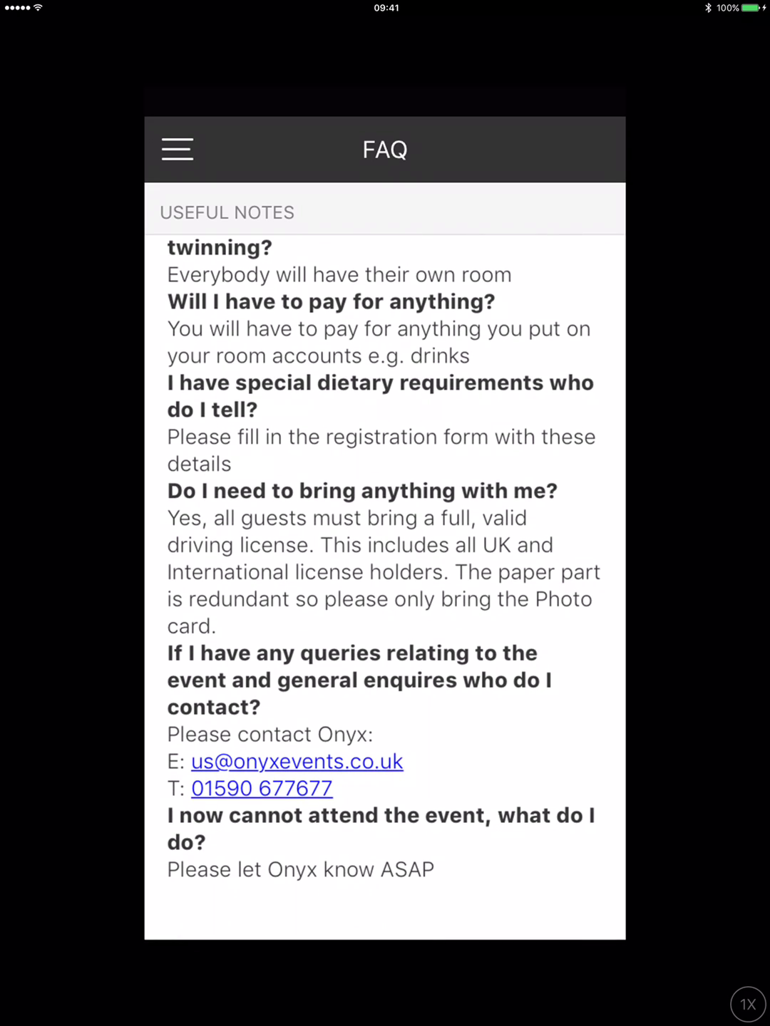
pyautogui.scroll(-1, 385, 556)
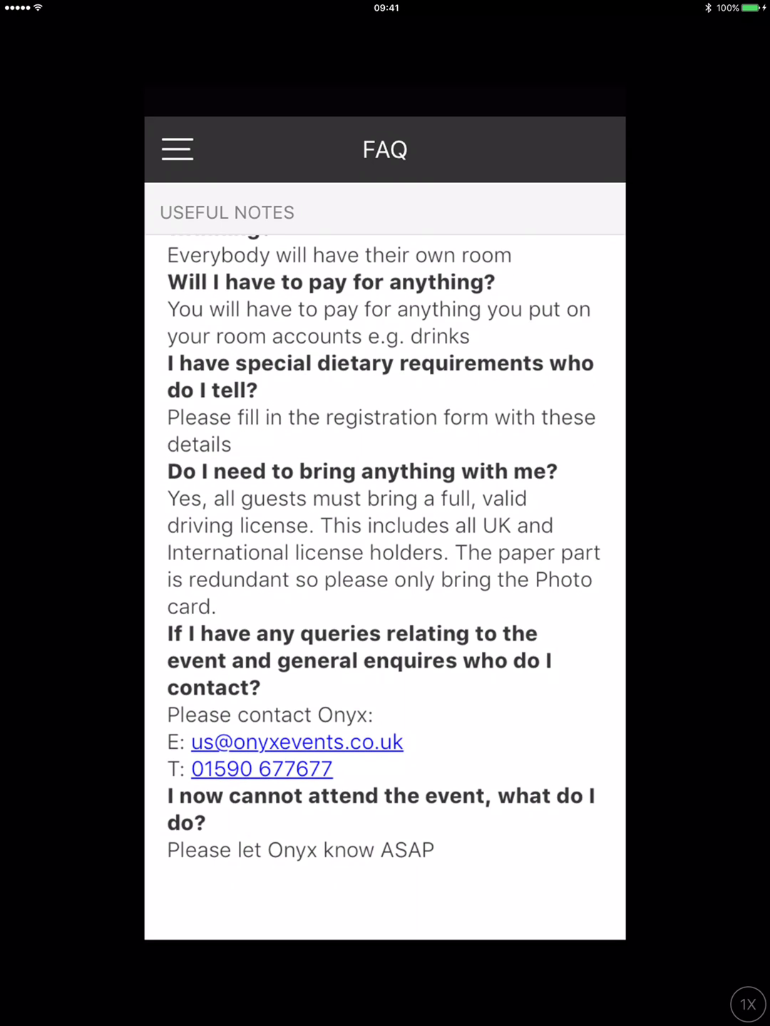
pyautogui.click(177, 150)
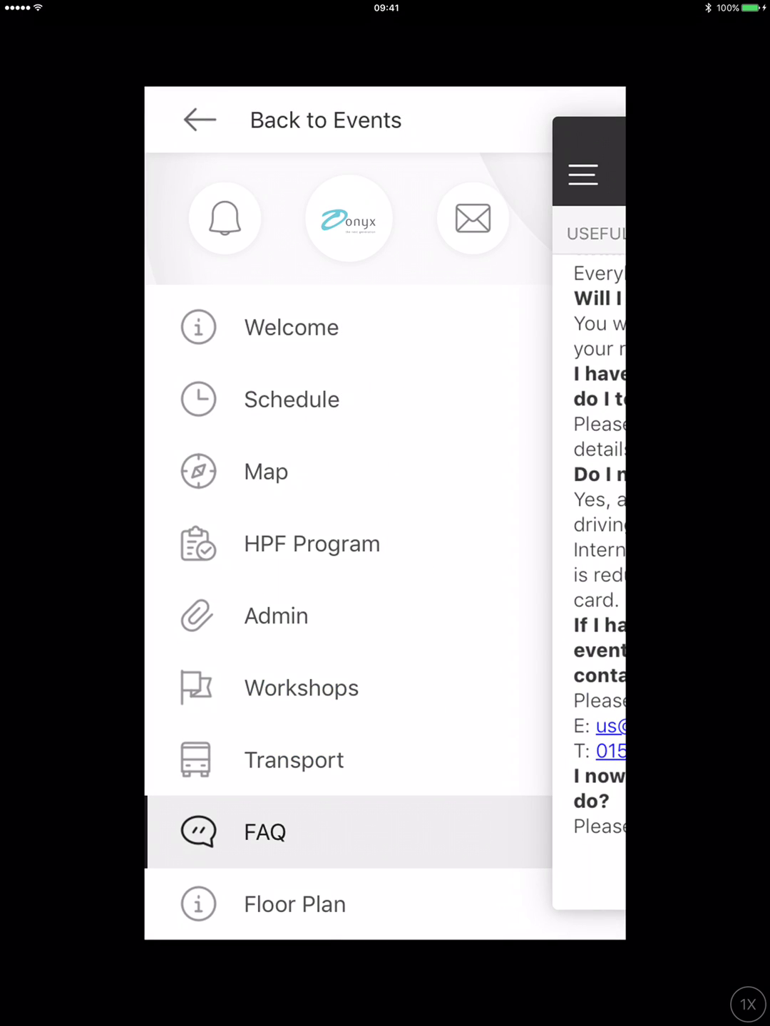
pyautogui.scroll(10, 349, 619)
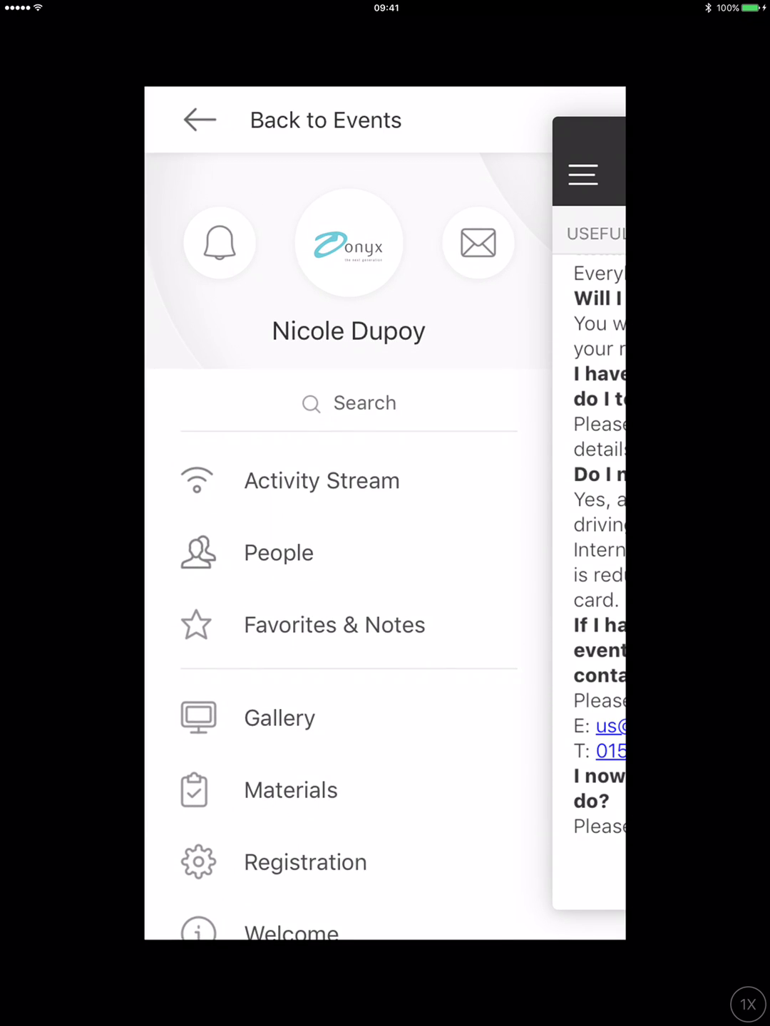
# - View the empty notifications and private messages screens, then go back to the Events list
pyautogui.click(221, 243)
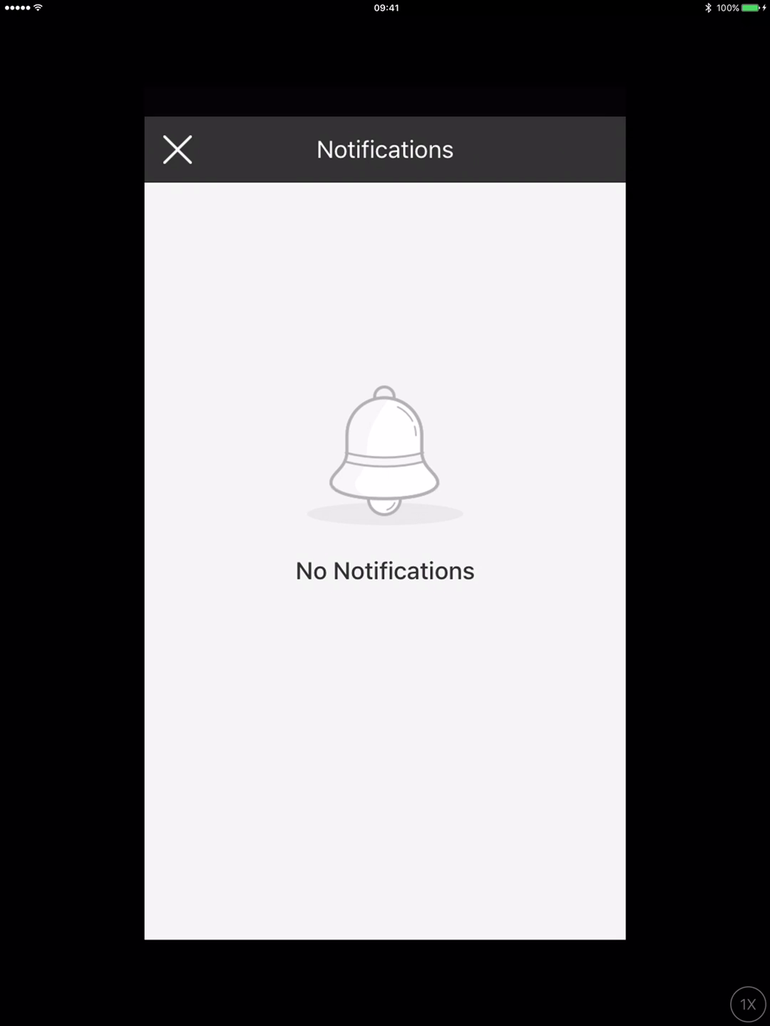
pyautogui.click(177, 150)
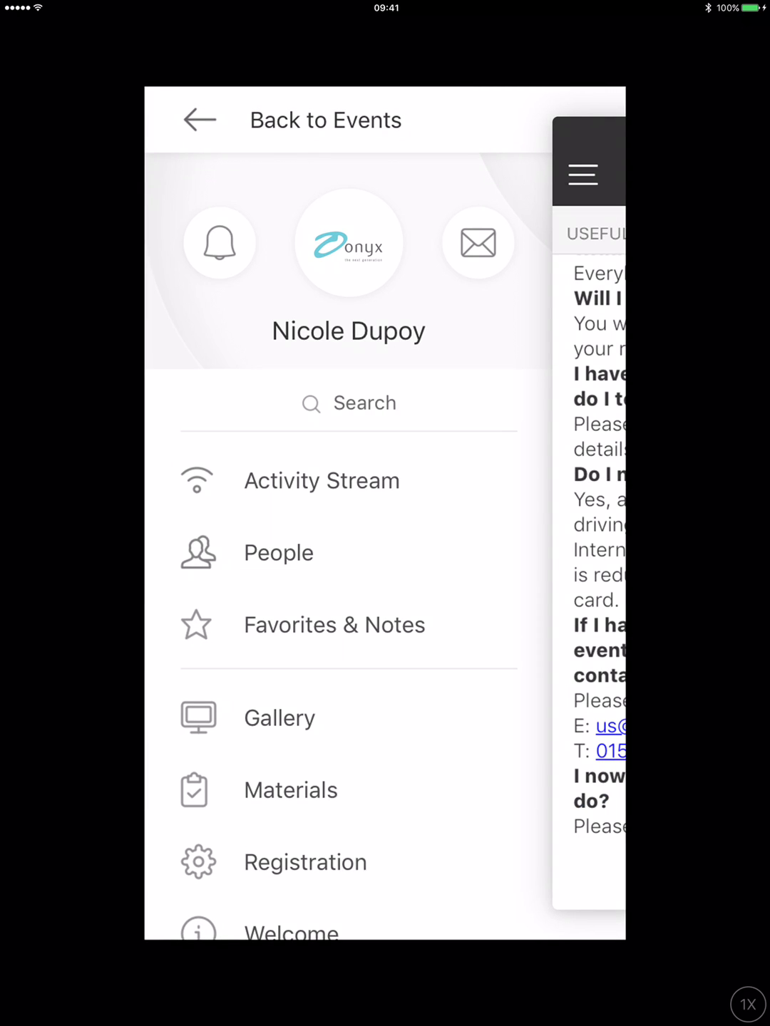
pyautogui.click(479, 243)
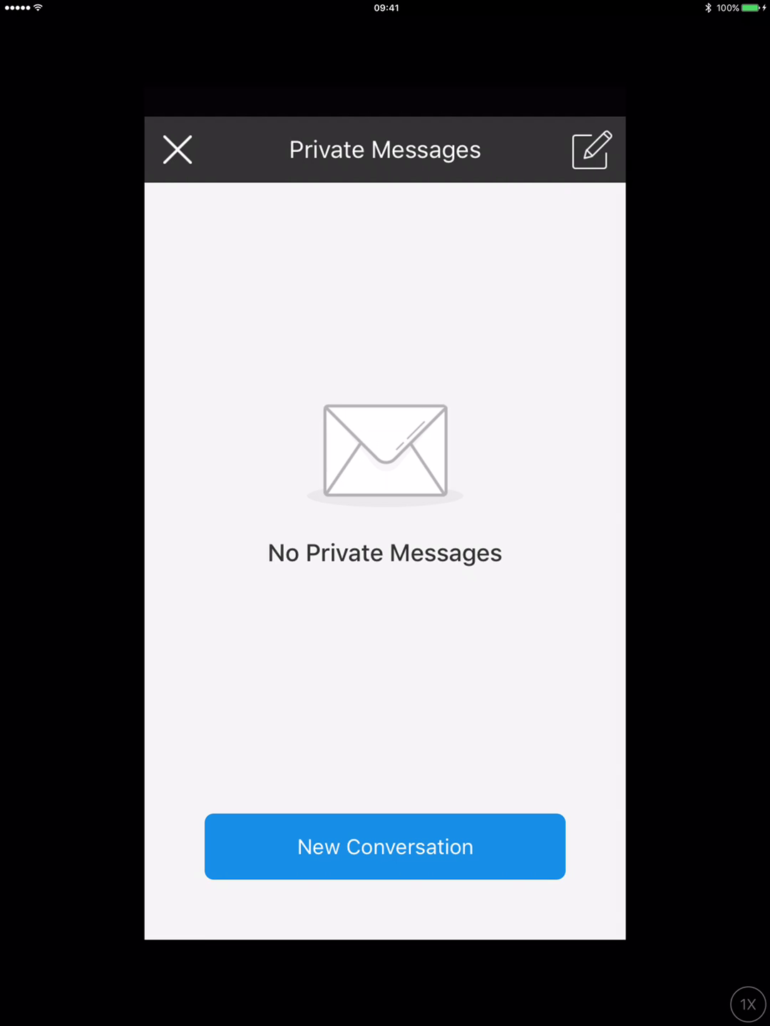
pyautogui.click(177, 149)
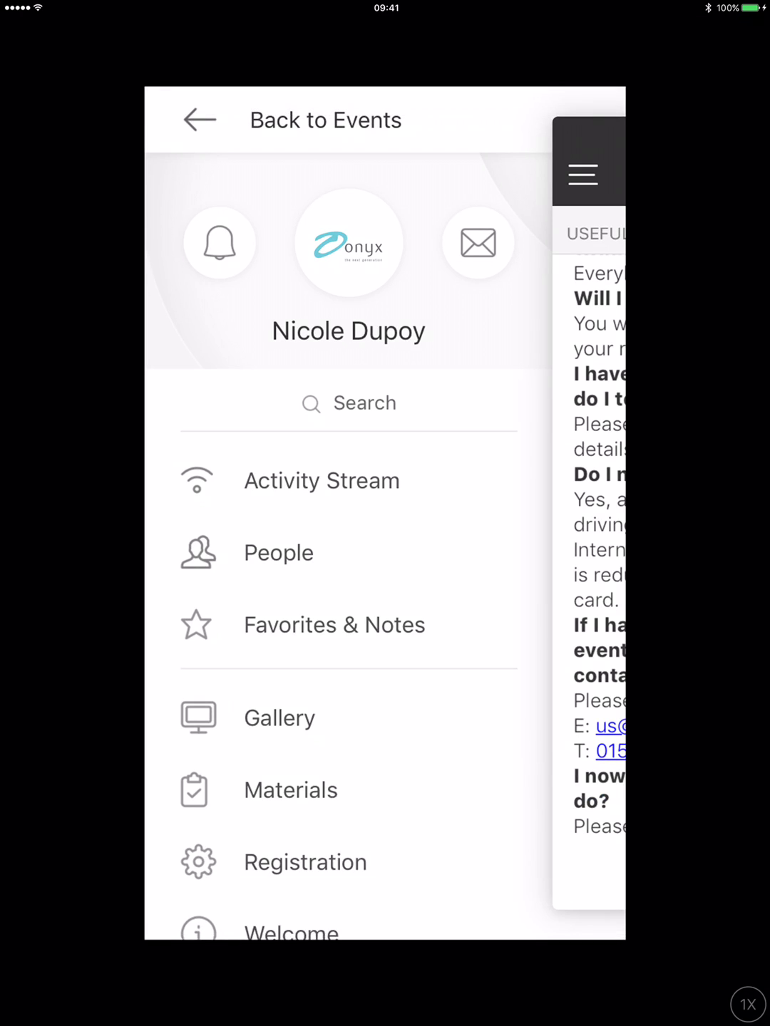
pyautogui.click(199, 120)
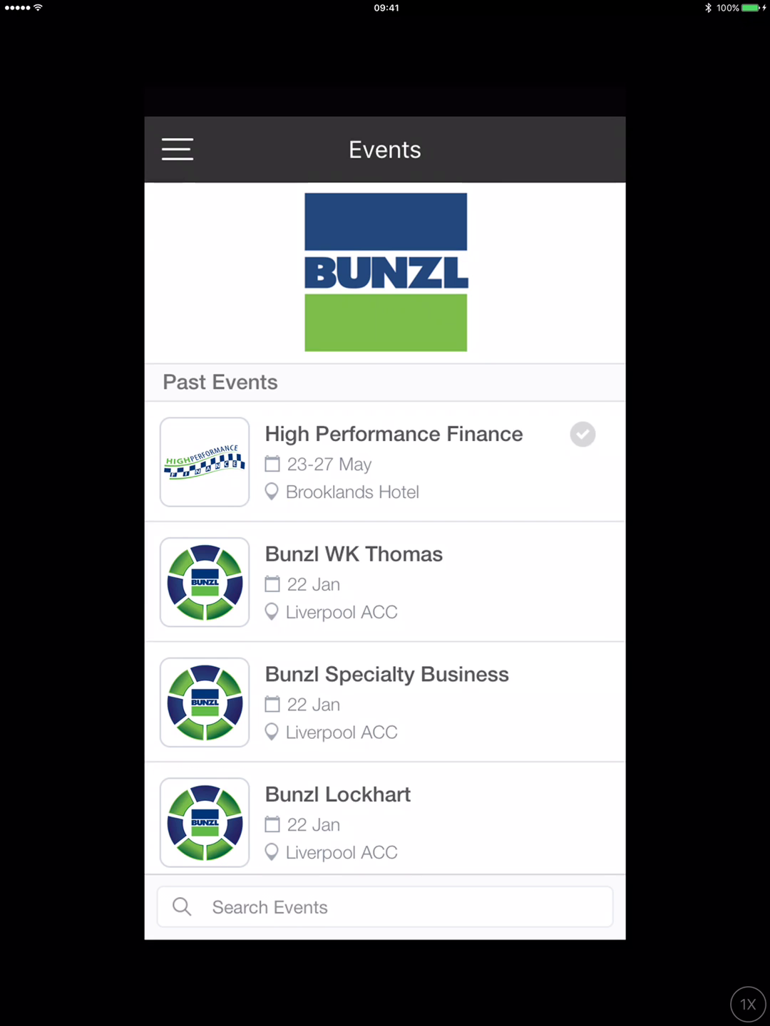
pyautogui.scroll(-3, 385, 570)
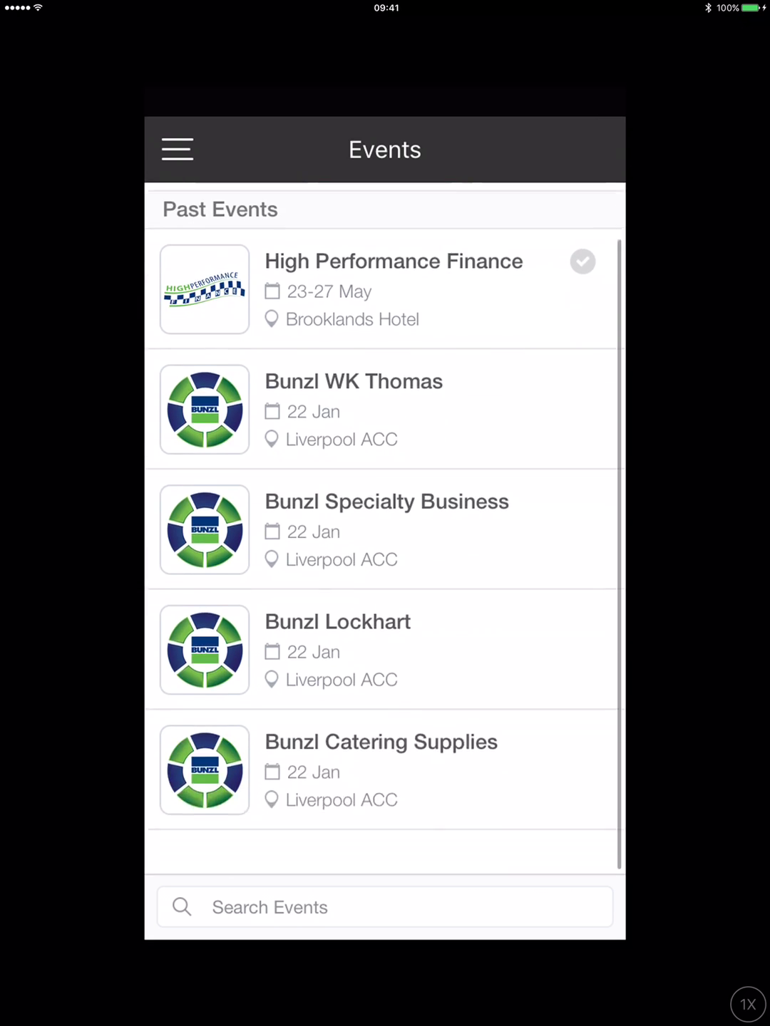
pyautogui.scroll(3, 385, 570)
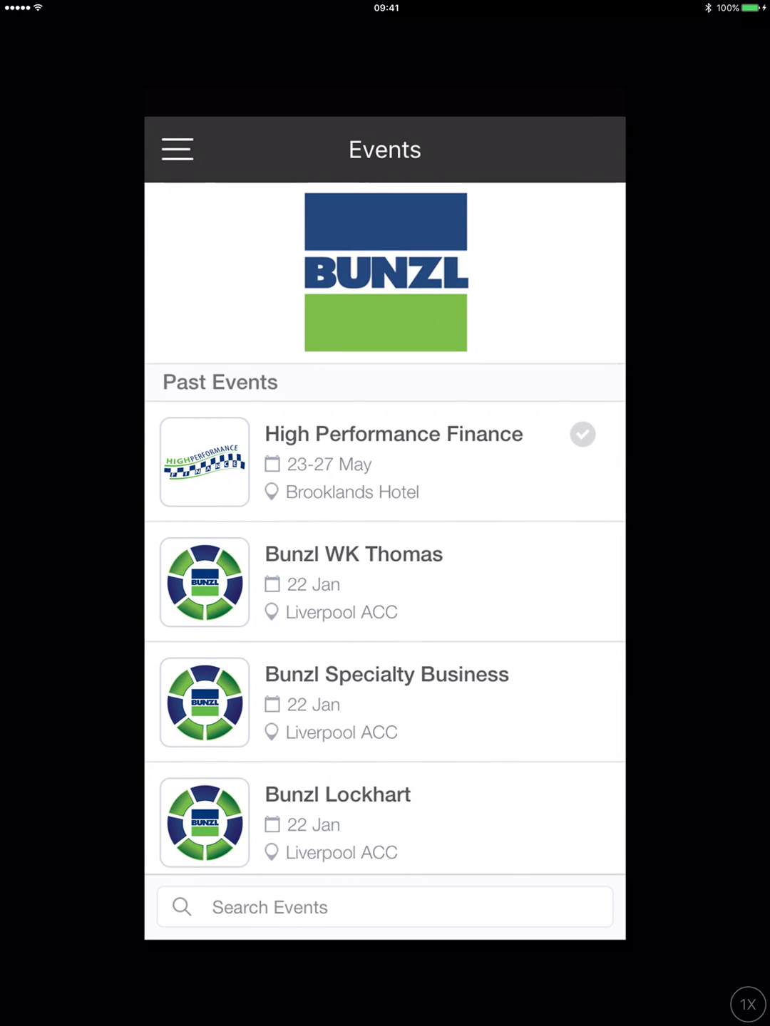